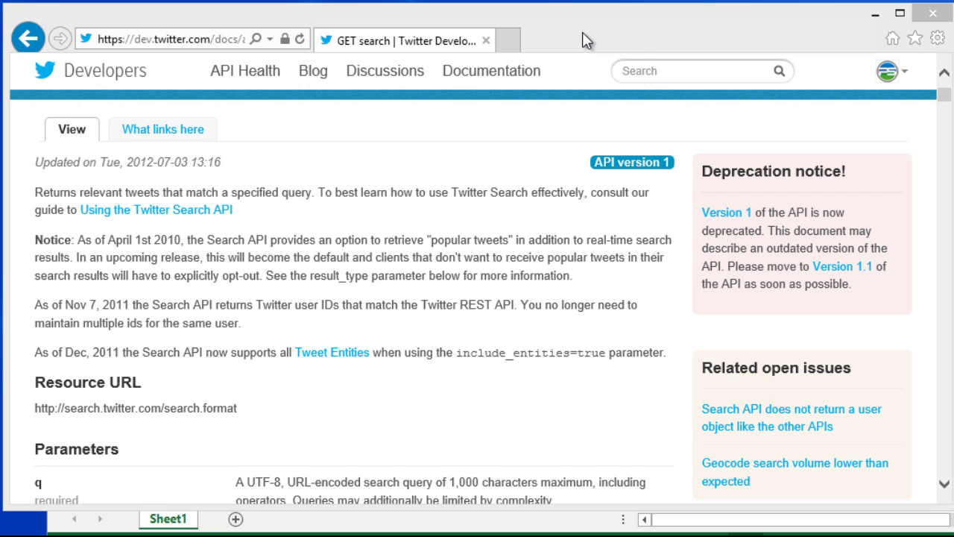
- Examine the GET search documentation's parameters and its resource information, including the response formats, HTTP methods and response object
left_click_drag(944, 94, 945, 107)
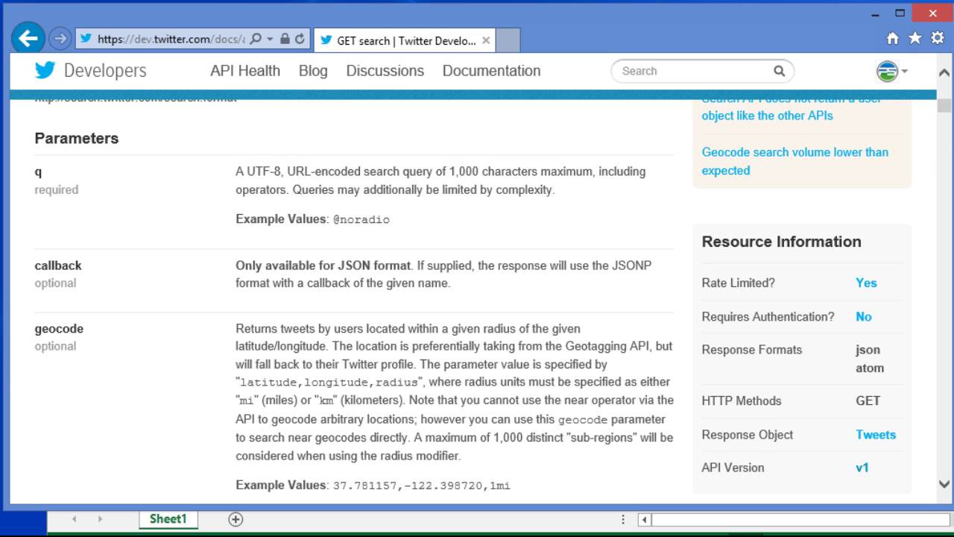
left_click_drag(947, 111, 949, 90)
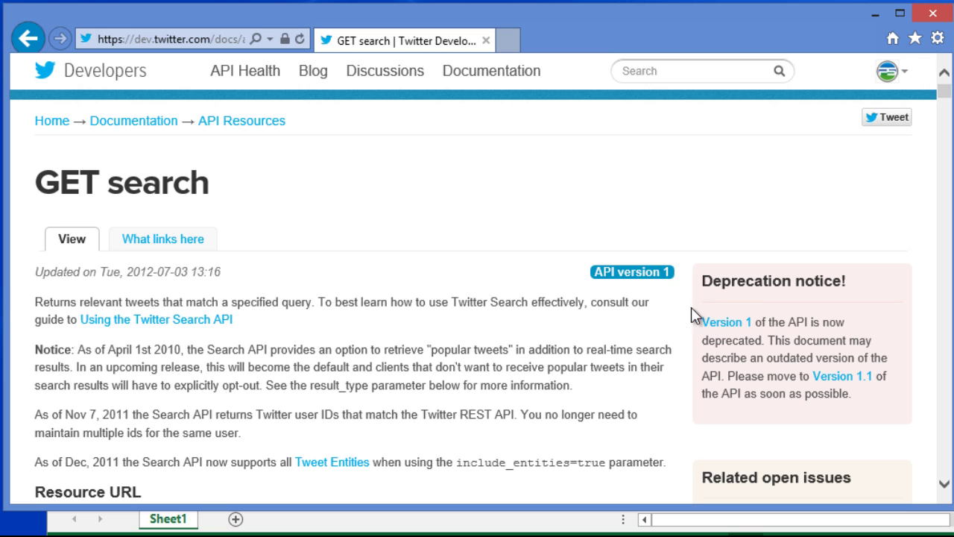
left_click(945, 140)
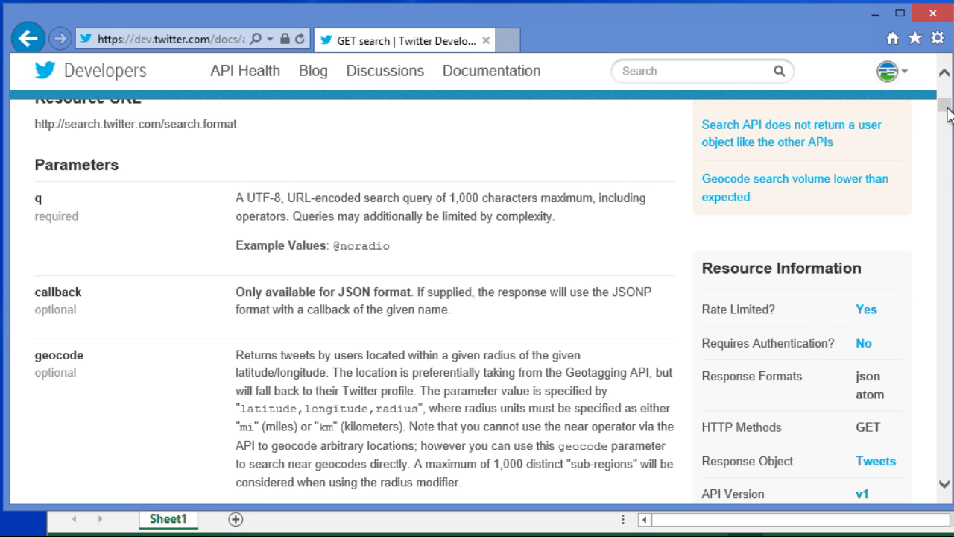
mouse_move(948, 114)
left_mouse_down()
mouse_move(947, 96)
mouse_move(948, 117)
left_mouse_up()
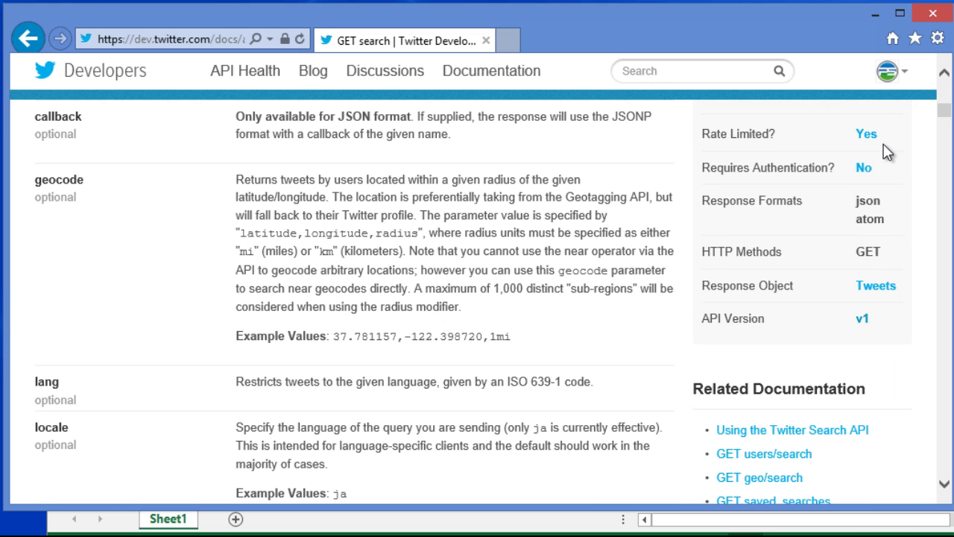
left_click_drag(885, 202, 860, 202)
left_click(889, 209)
left_click_drag(853, 200, 887, 213)
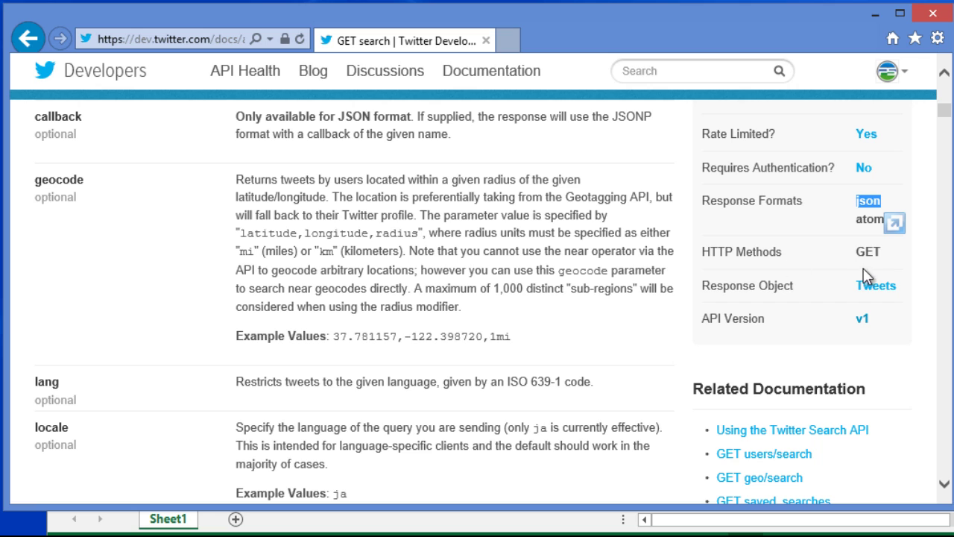
left_click(882, 255)
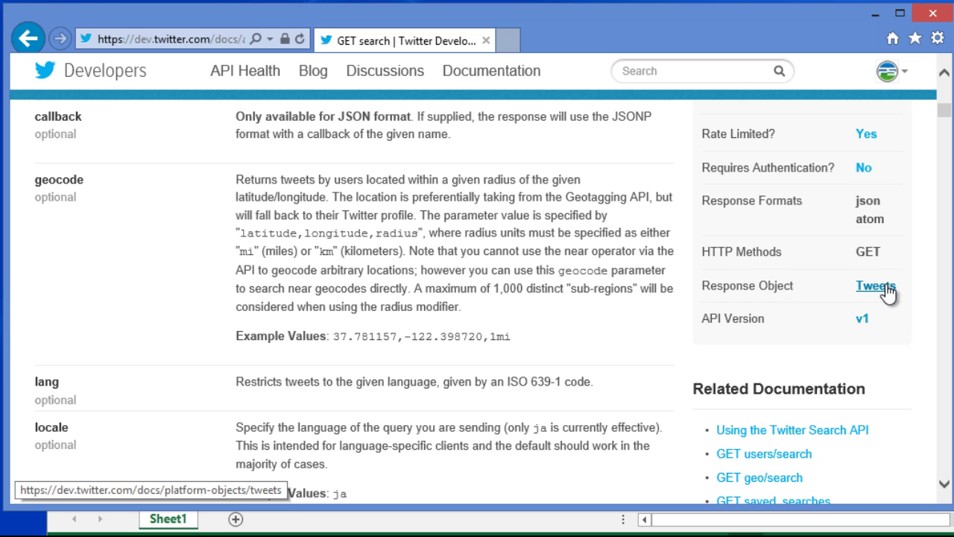
- Copy the example request URL for search.json from the GET search documentation page
left_click_drag(946, 114, 947, 150)
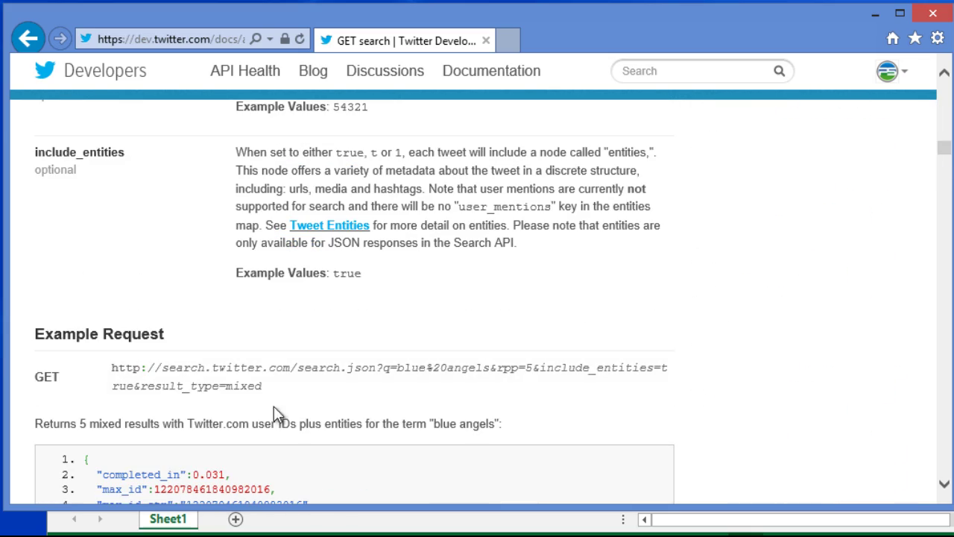
left_click_drag(274, 385, 161, 369)
key("ctrl+c")
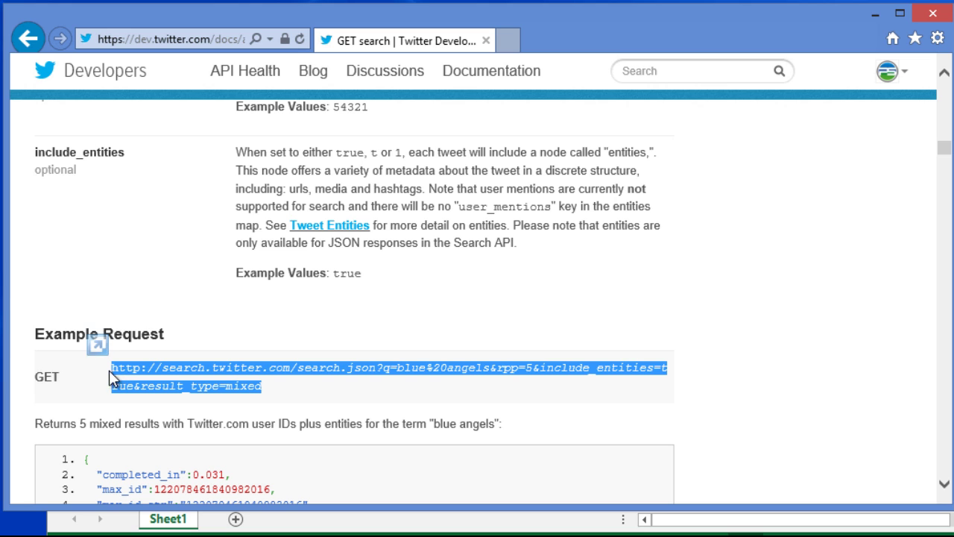
key("alt+Tab")
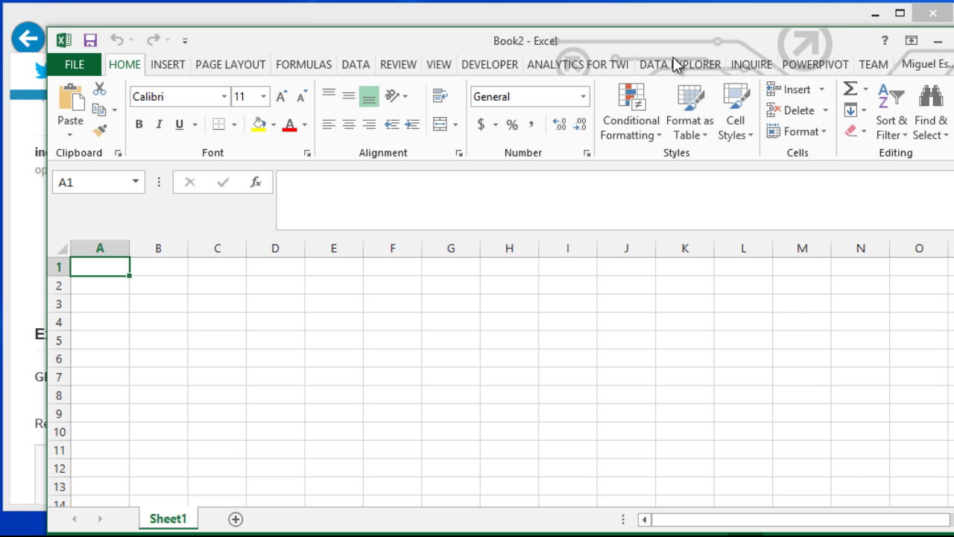
left_click(680, 64)
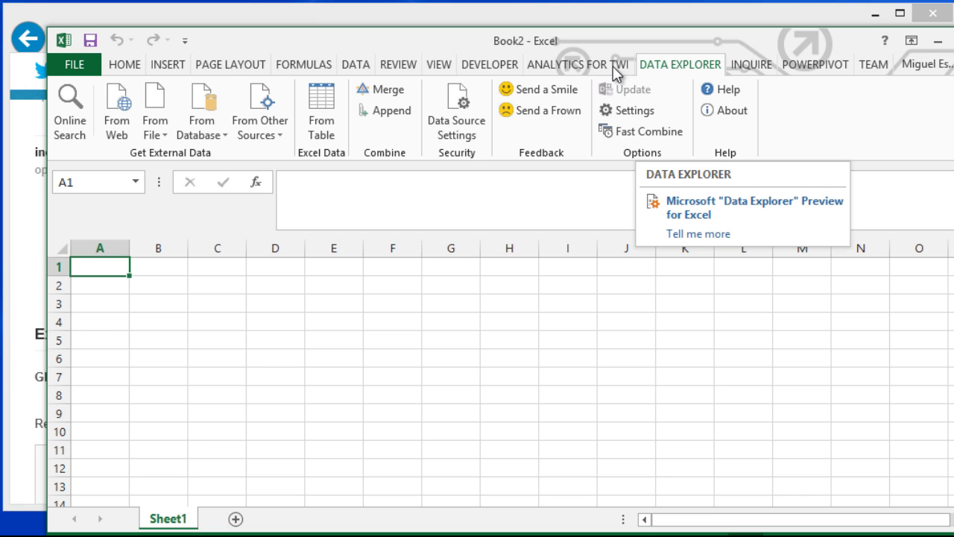
left_click(117, 126)
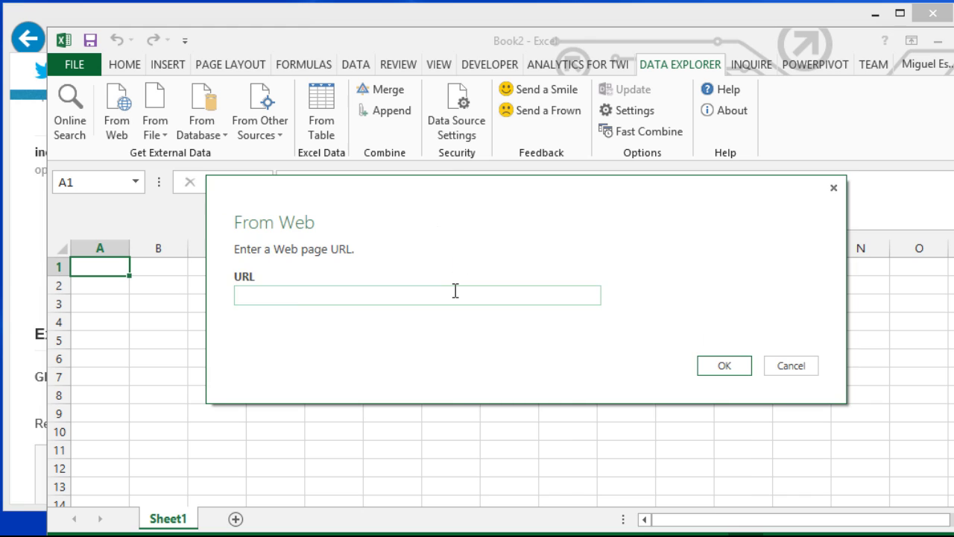
key("ctrl+v")
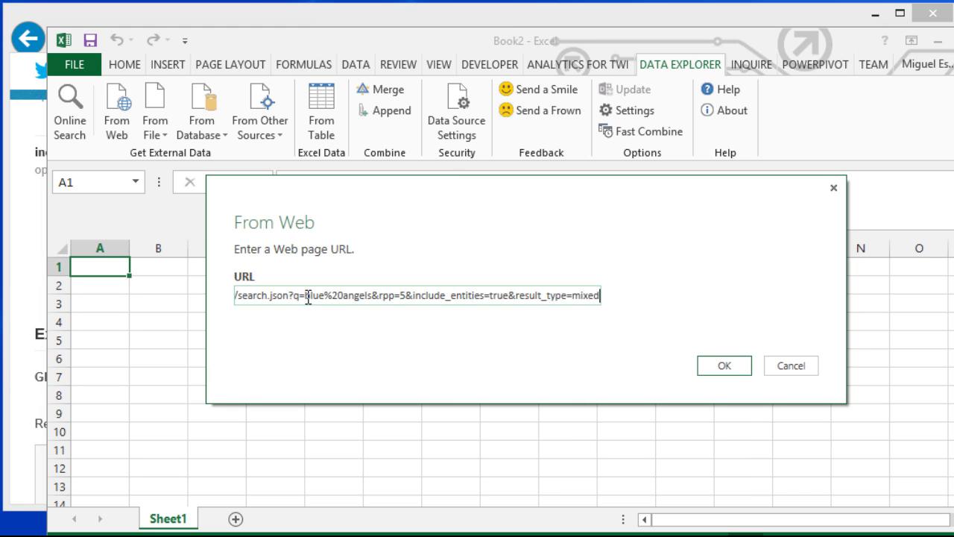
left_click_drag(306, 296, 611, 265)
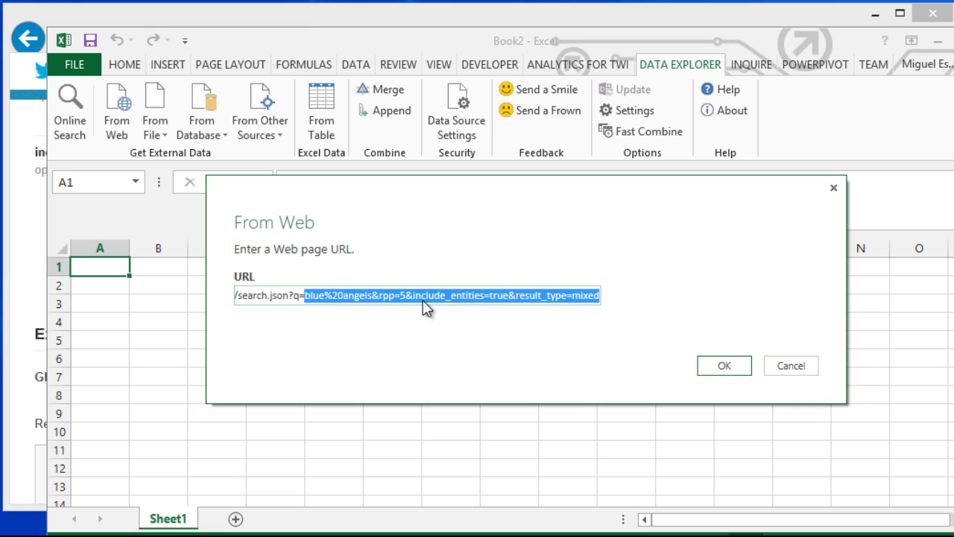
key("BackSpace")
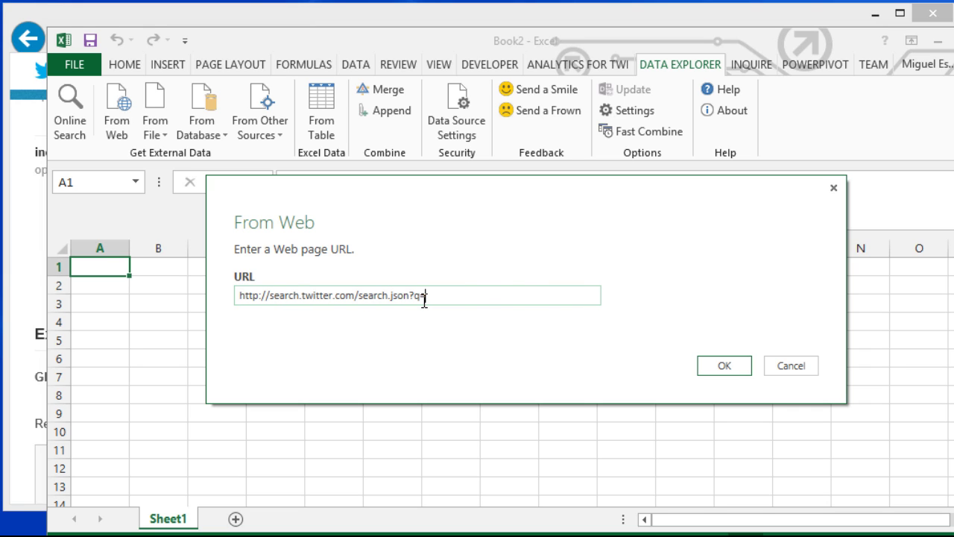
type("powerpivot&rpp=100")
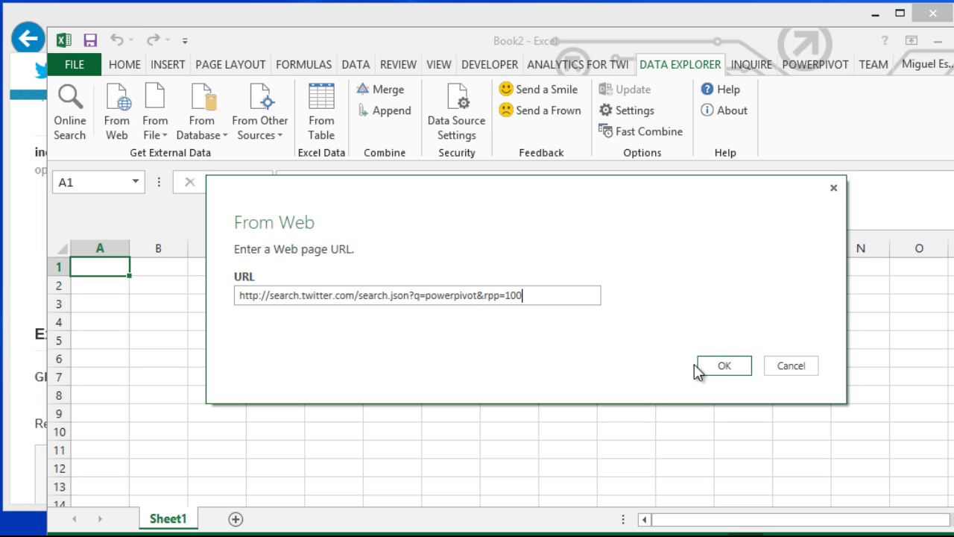
left_click(722, 371)
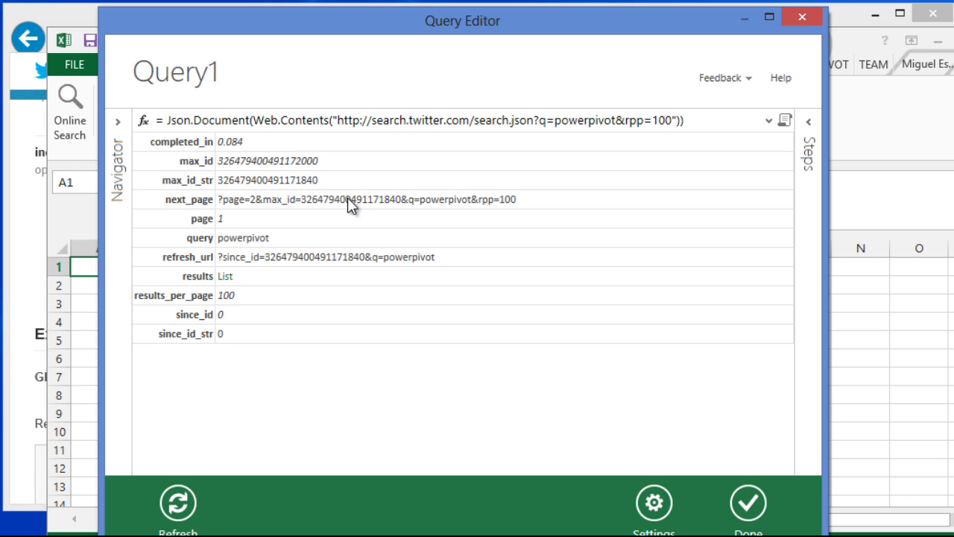
- Check the page and results_per_page fields of the response and drill into its results list
left_click_drag(457, 31, 409, 44)
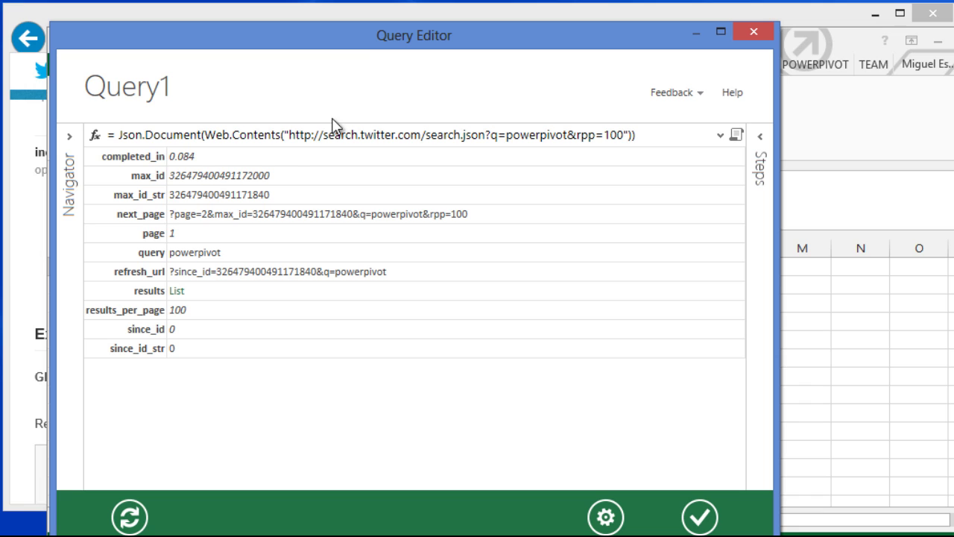
left_click(170, 235)
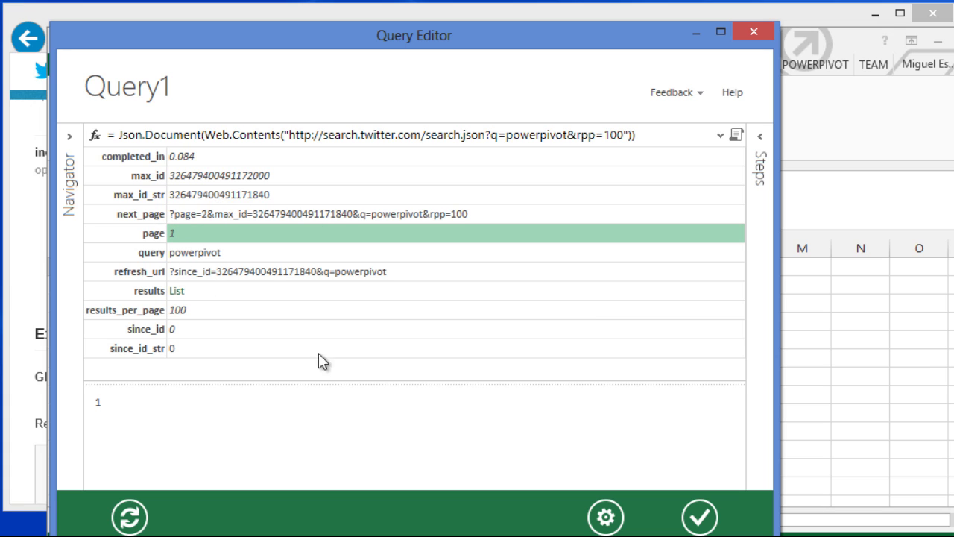
left_click(183, 312)
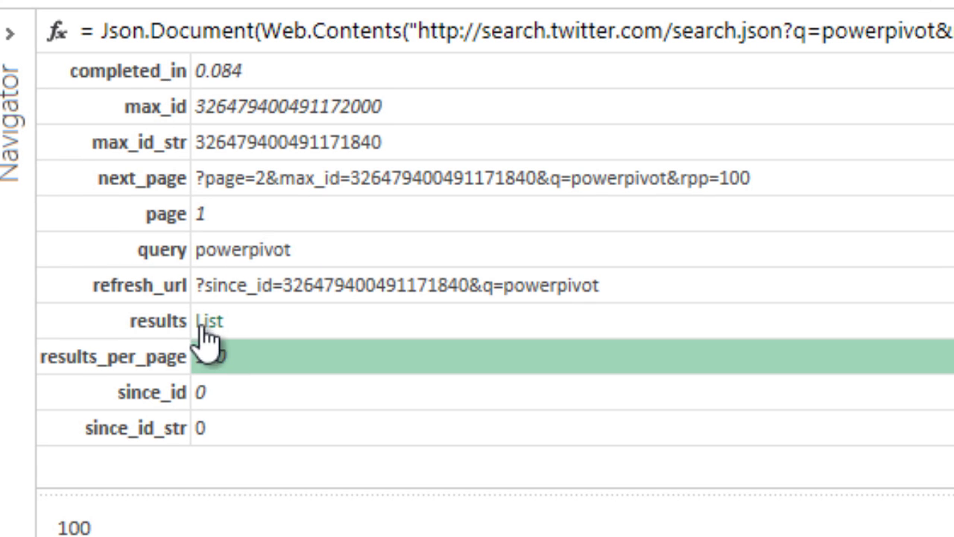
left_click(223, 348)
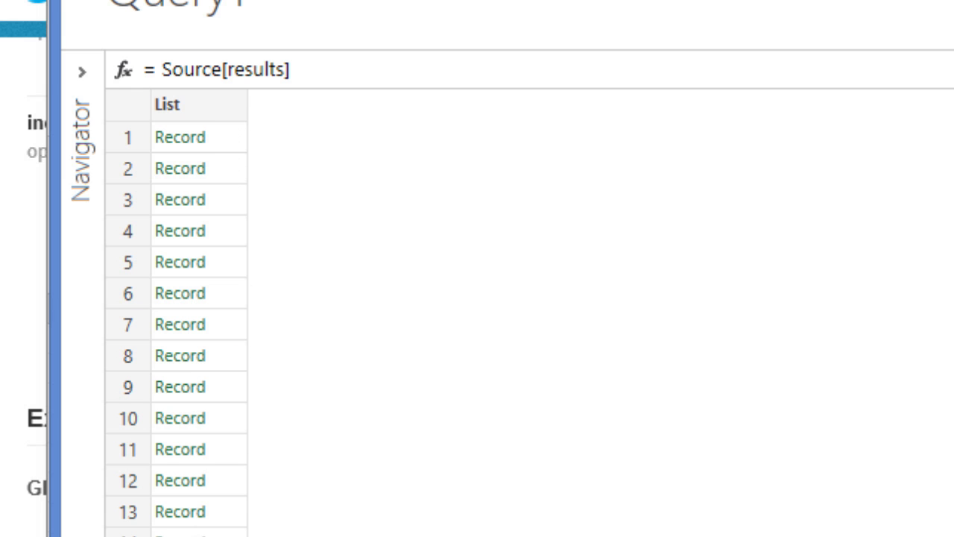
scroll(177, 328, "down", 20)
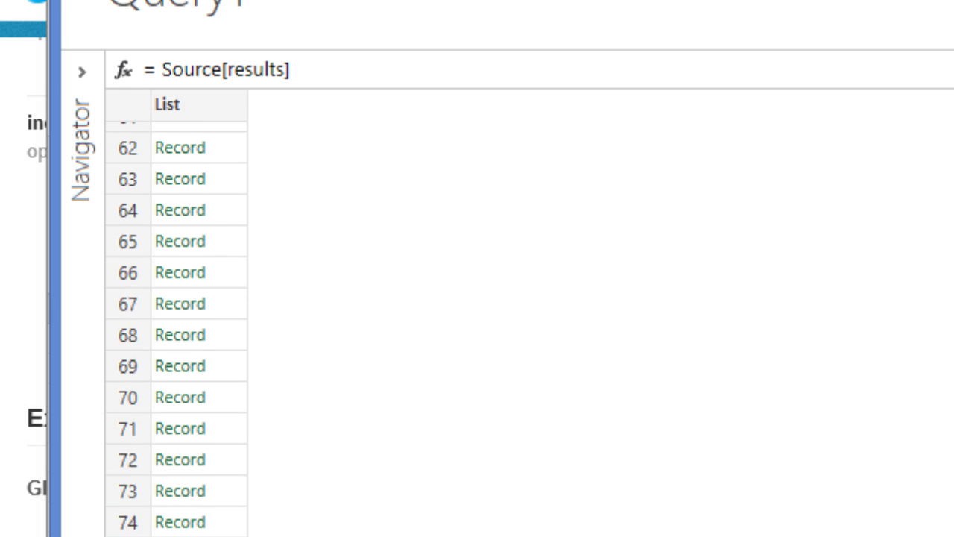
scroll(176, 328, "down", 2)
scroll(177, 328, "up", 20)
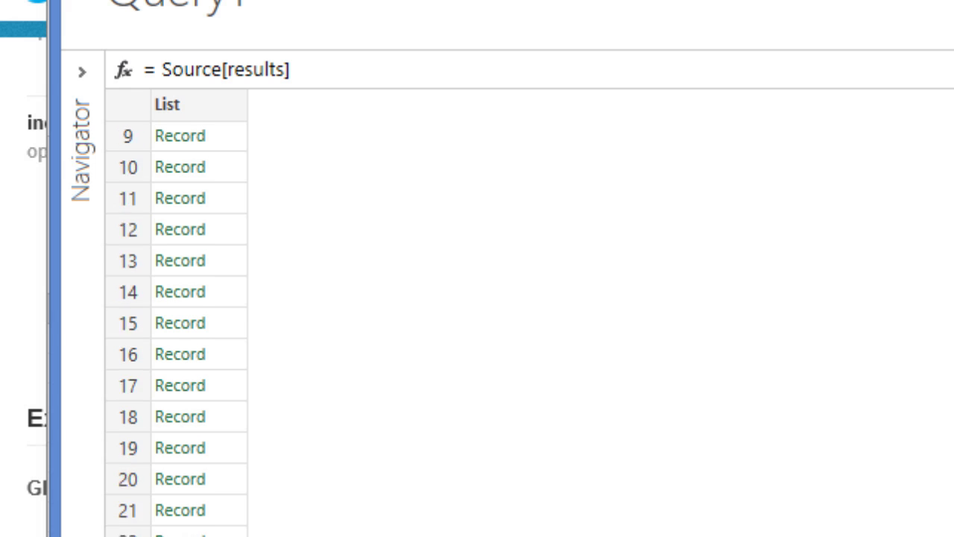
scroll(176, 328, "down", 20)
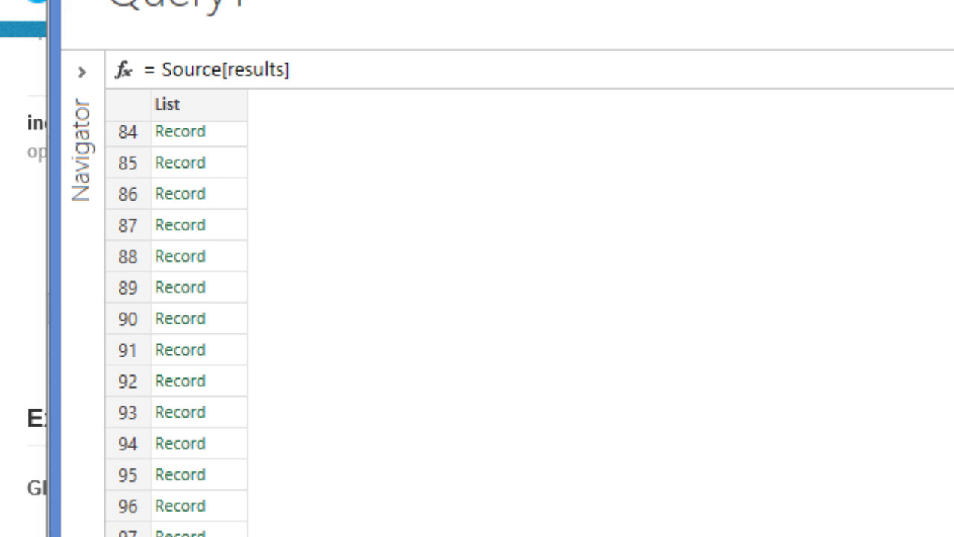
scroll(177, 328, "up", 20)
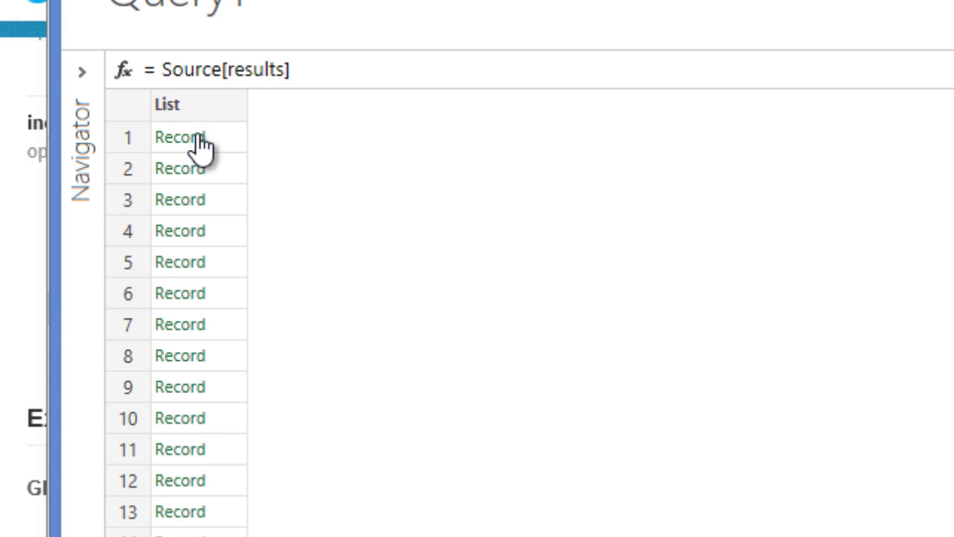
left_click(197, 139)
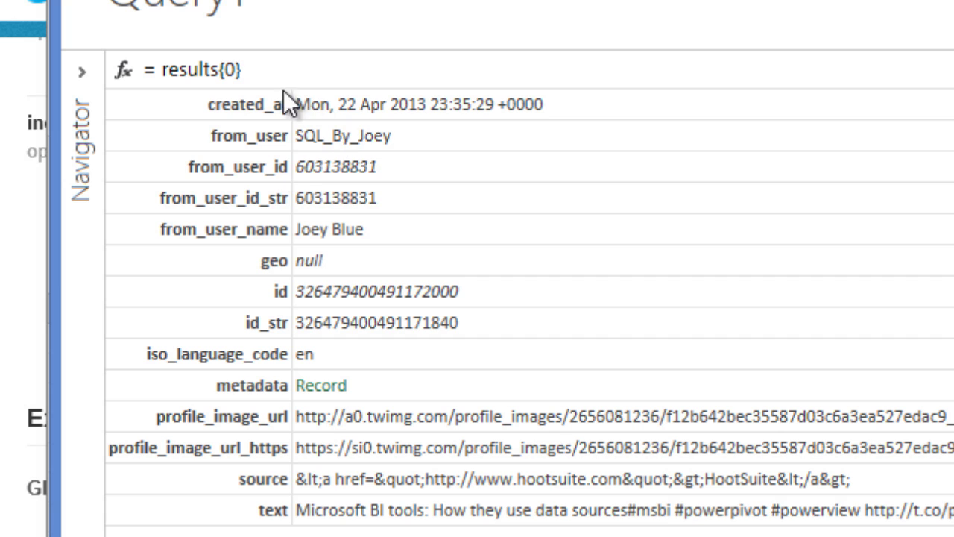
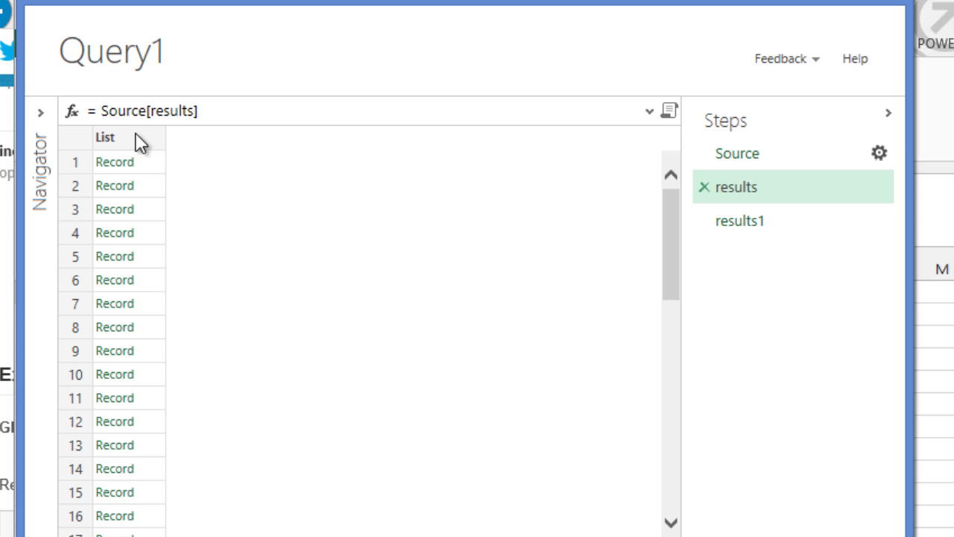
left_click(785, 225)
left_click(704, 222)
- Convert the results list to a table with delimiter None and extra columns shown as errors
right_click(121, 137)
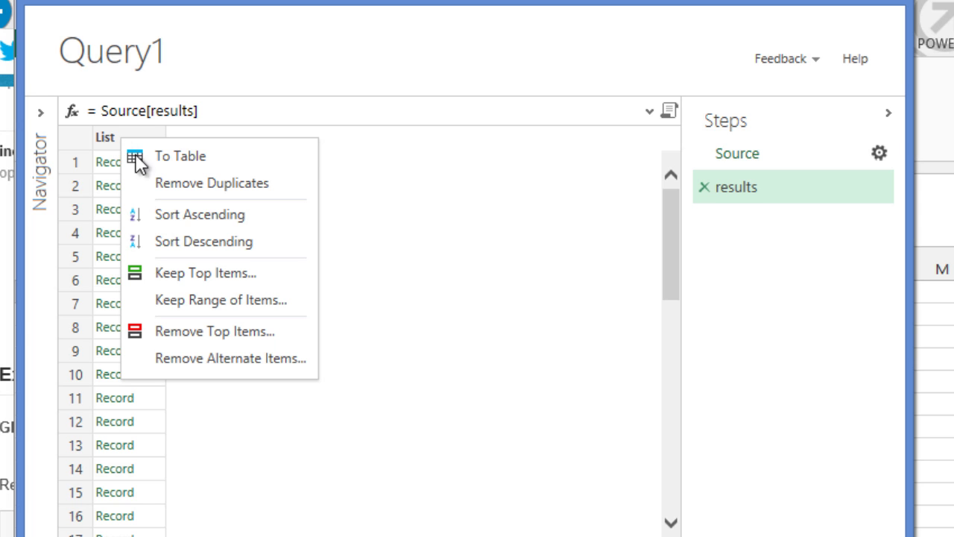
left_click(140, 157)
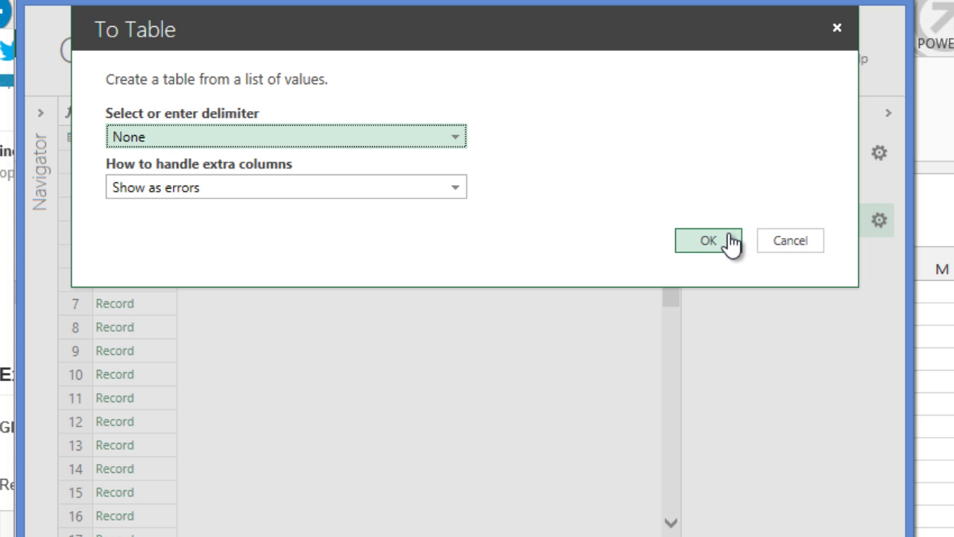
left_click(727, 240)
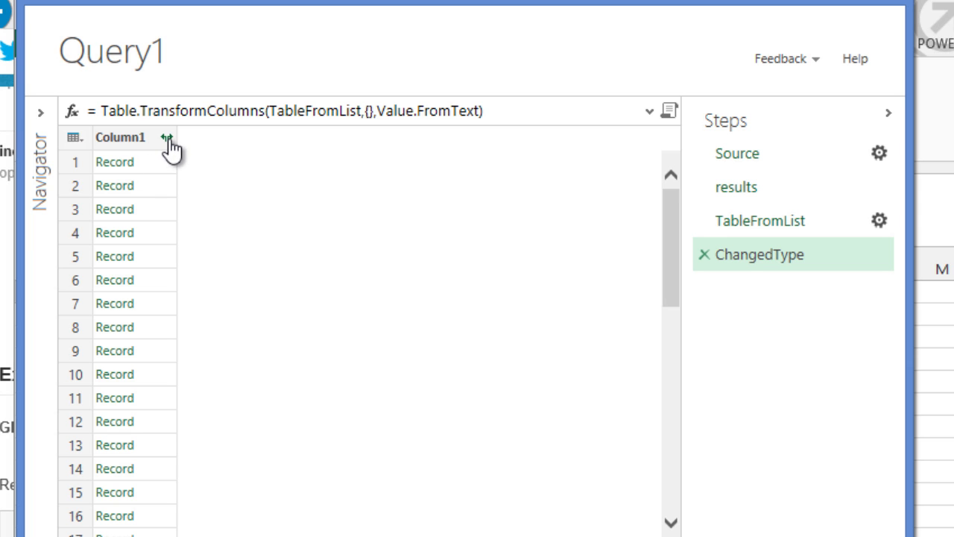
- Expand the records in Column1 into all available columns, from created_at to text
left_click(168, 138)
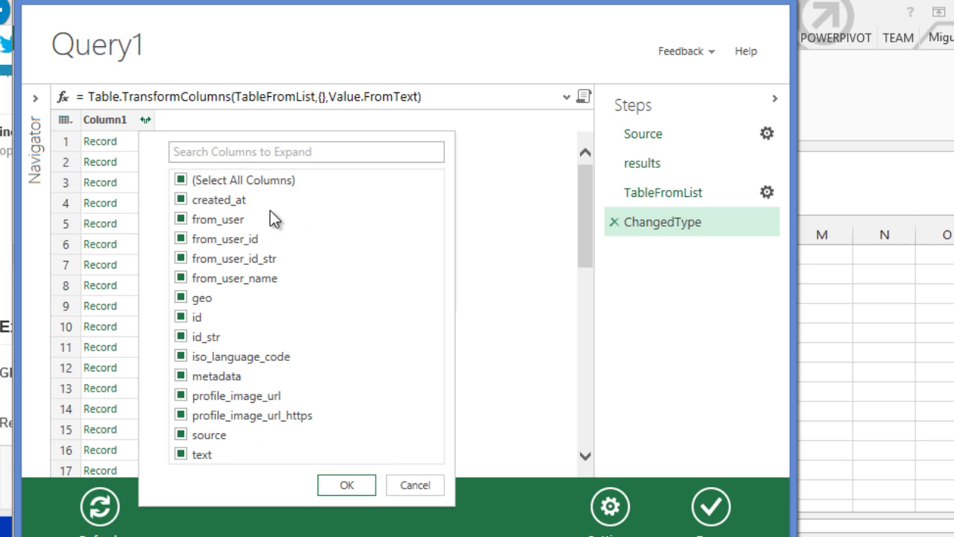
left_click(352, 486)
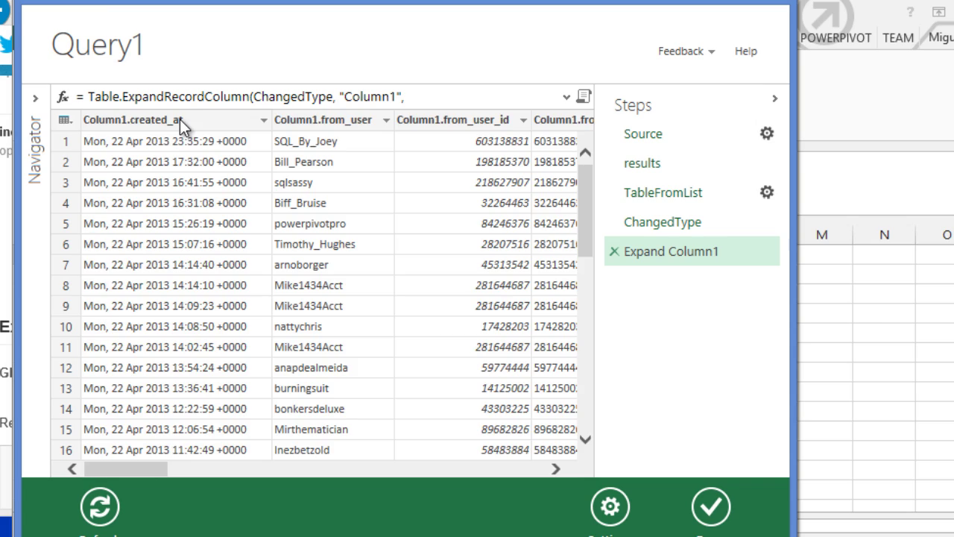
left_click_drag(146, 464, 133, 343)
- Review the query's recorded steps one by one, from Source through results, TableFromList and ChangedType to Expand Column1
left_click(661, 136)
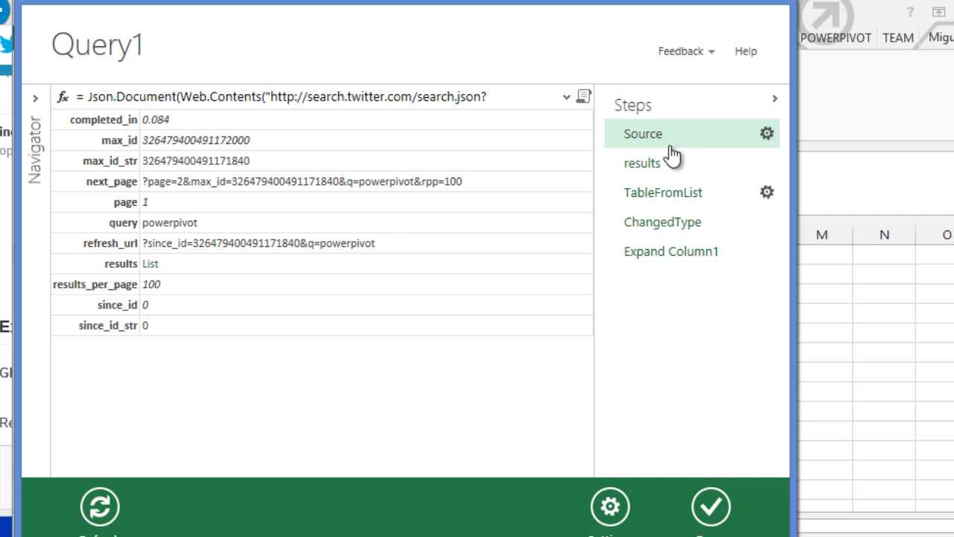
left_click(671, 163)
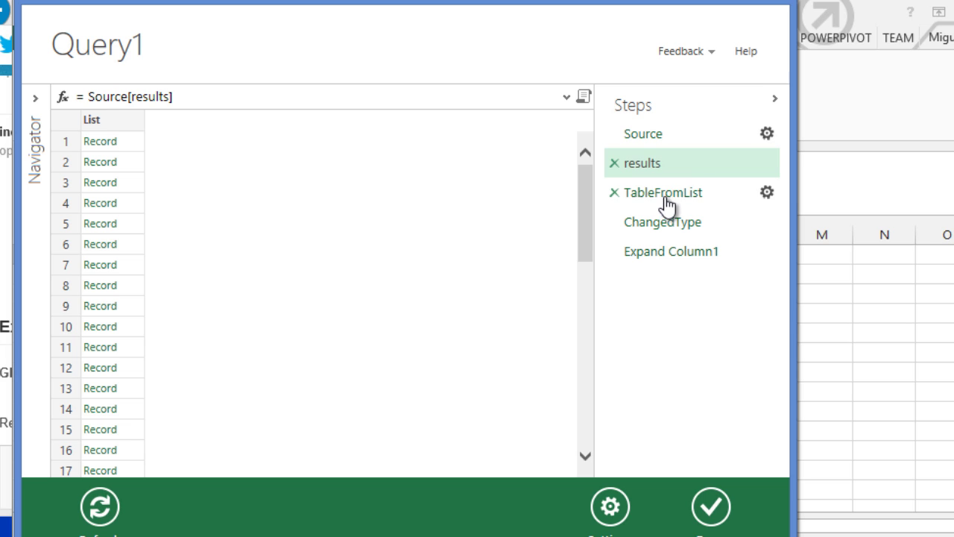
left_click(666, 195)
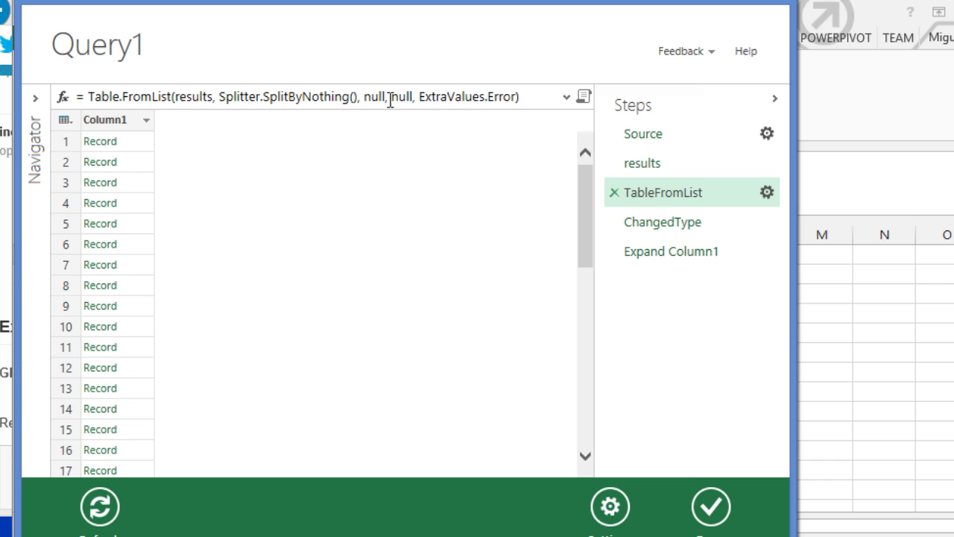
left_click(667, 222)
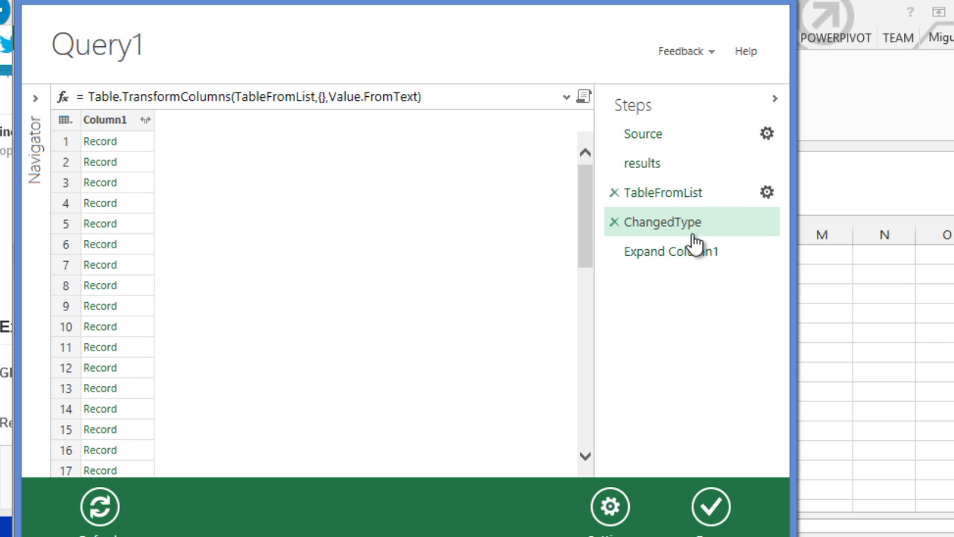
left_click(677, 254)
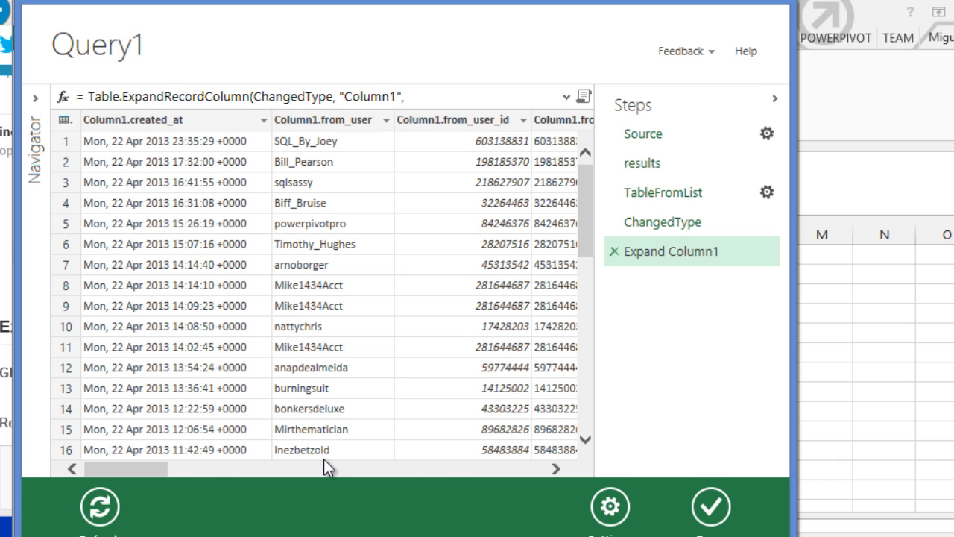
- Look at the column operations and text transformations available for Column1.profile_image_url without applying any
left_click_drag(156, 463, 379, 451)
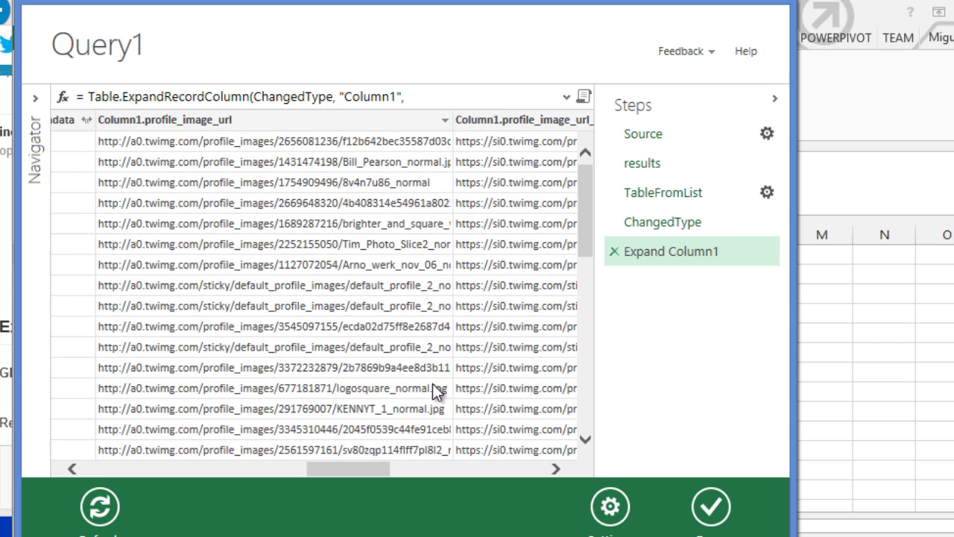
right_click(350, 117)
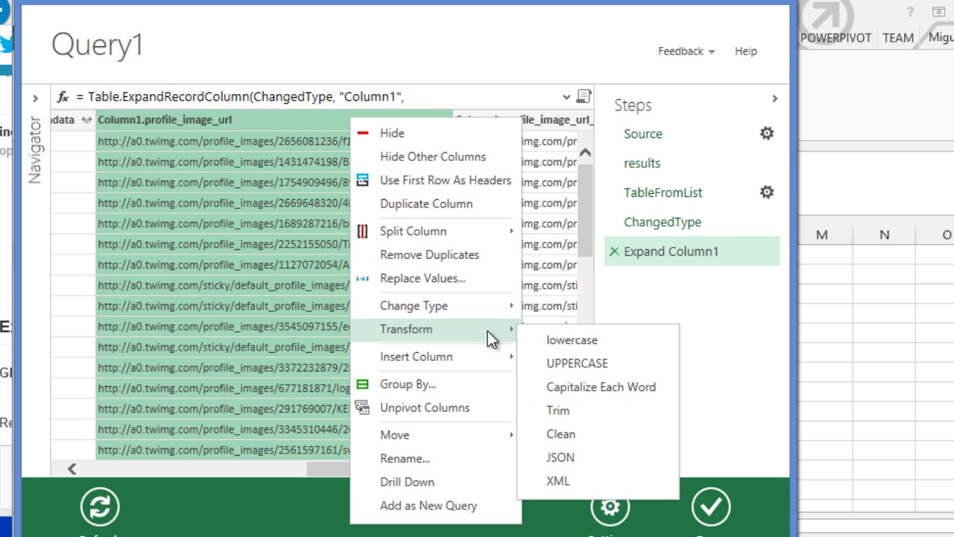
left_click(308, 472)
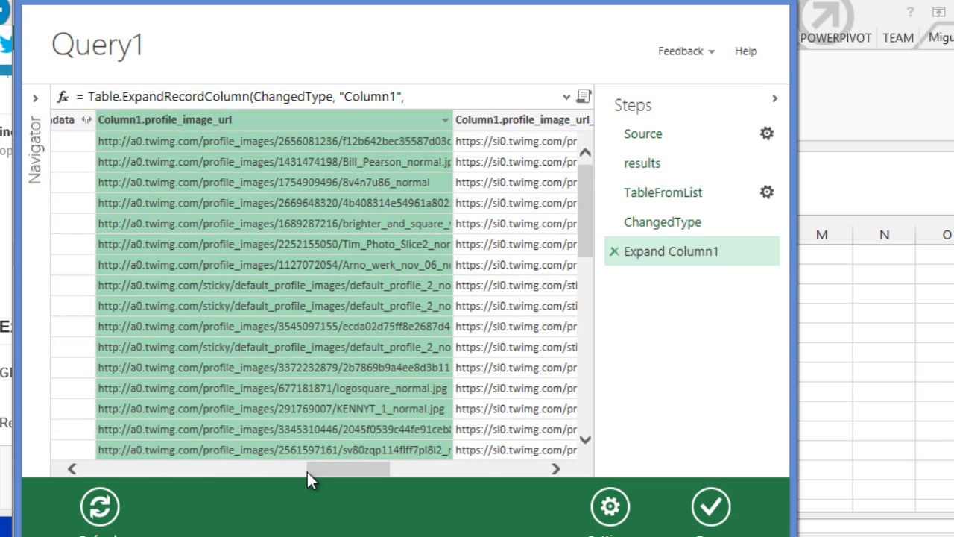
- Transform the Column1.from_user_name values with Capitalize Each Word
left_click_drag(322, 472, 186, 522)
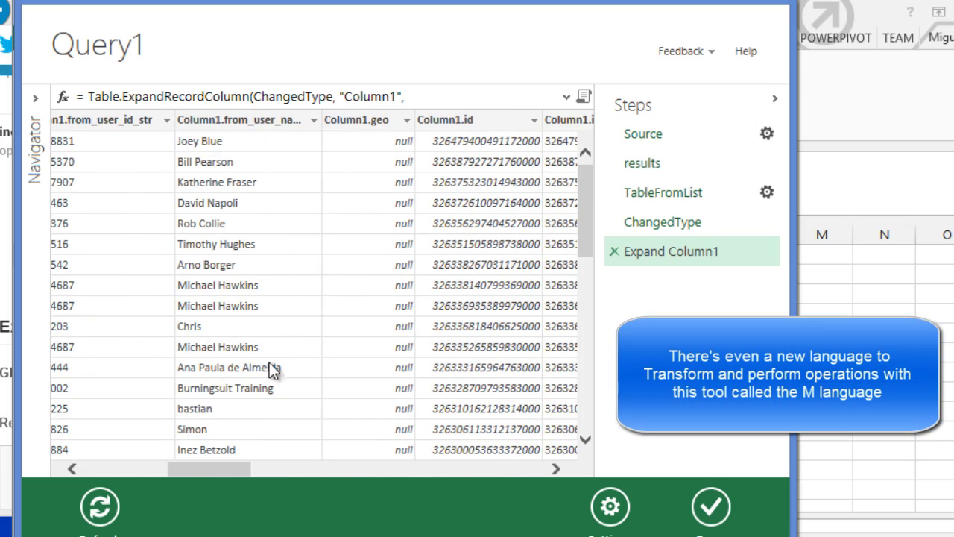
left_click(254, 305)
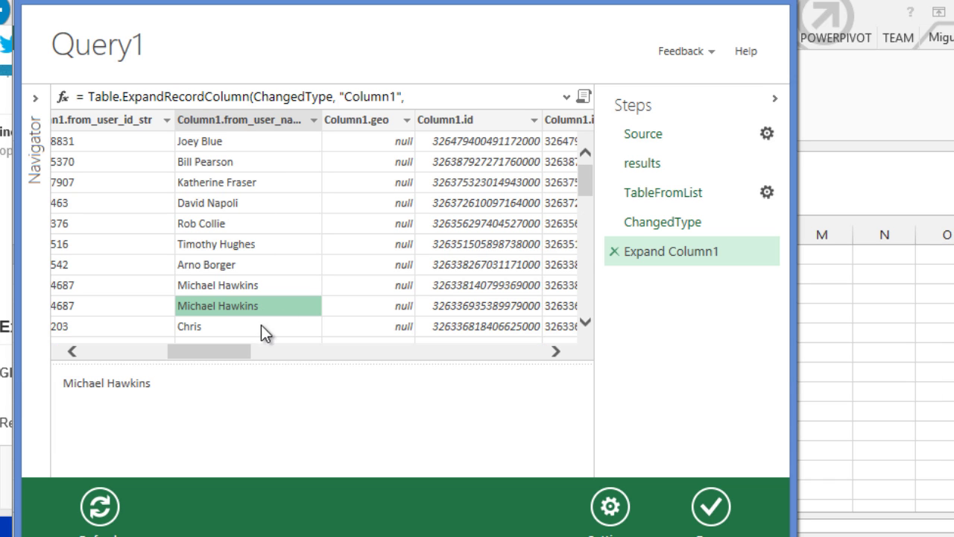
left_click_drag(590, 182, 590, 213)
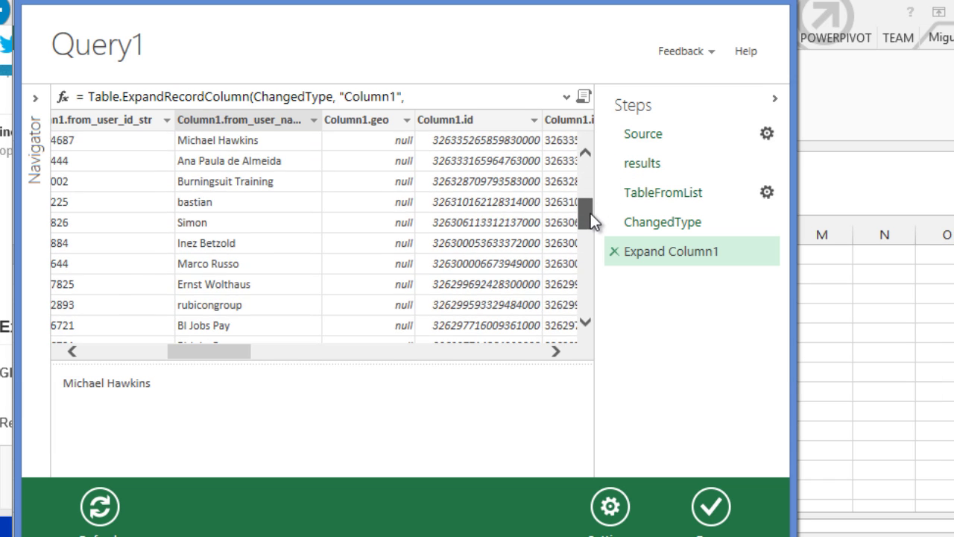
left_click(234, 205)
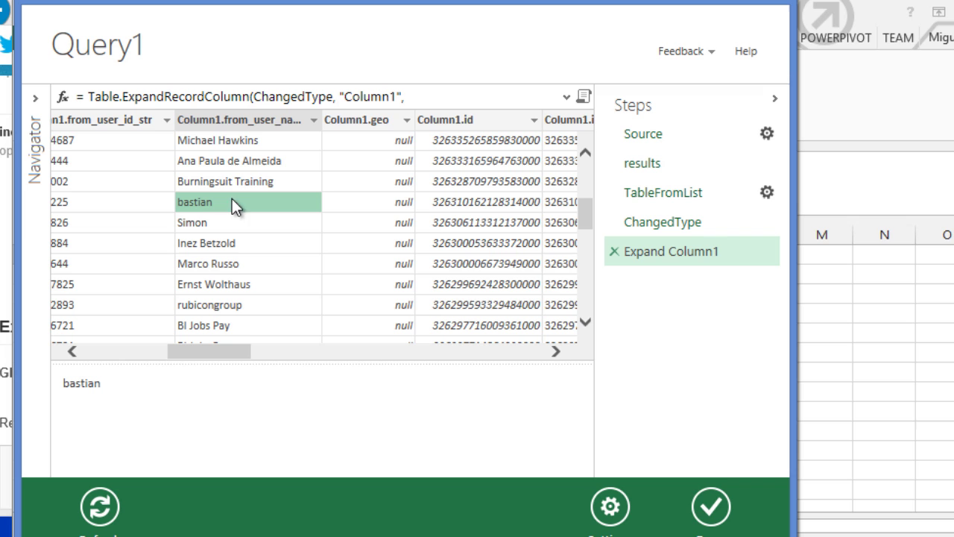
right_click(271, 126)
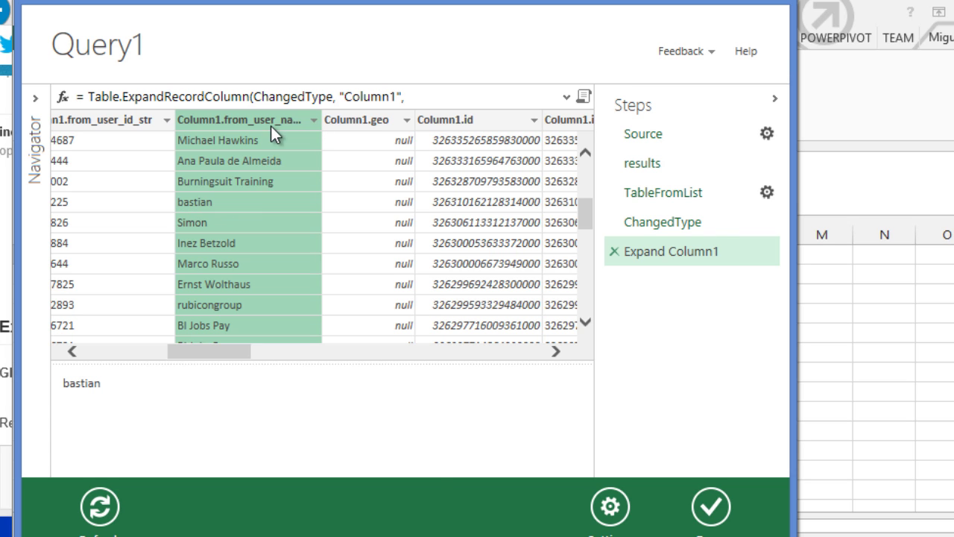
mouse_move(415, 344)
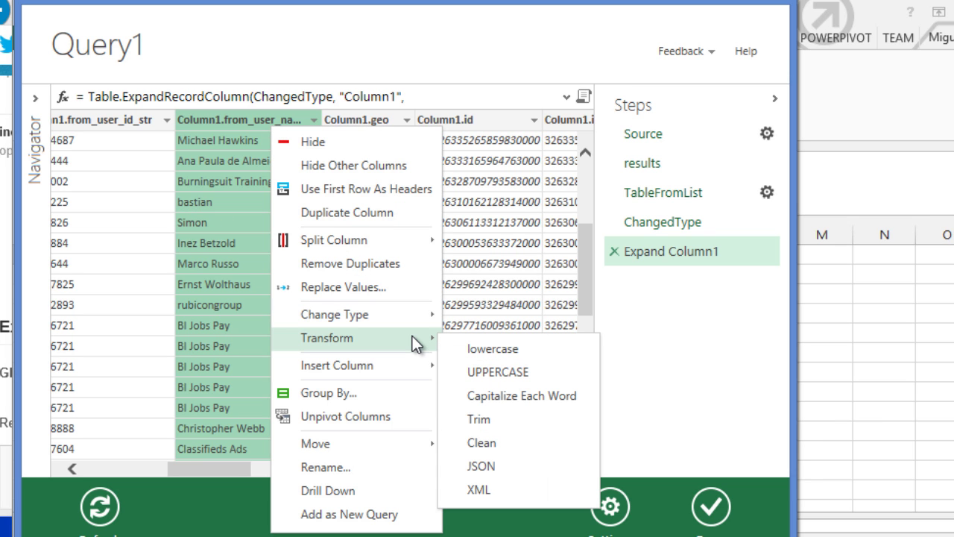
left_click(553, 397)
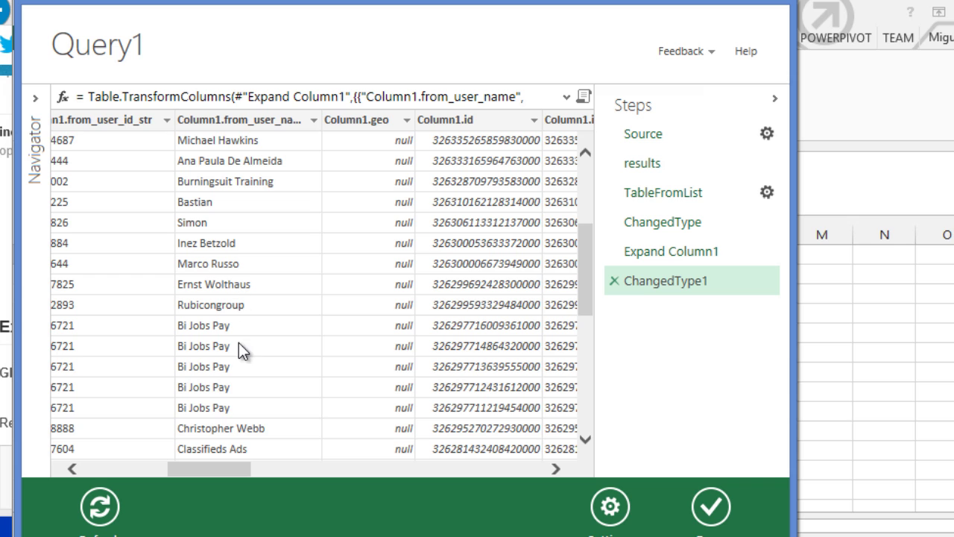
- Check the capitalized names in Column1.from_user_name, then finish the query to load its table into the worksheet
left_click(238, 375)
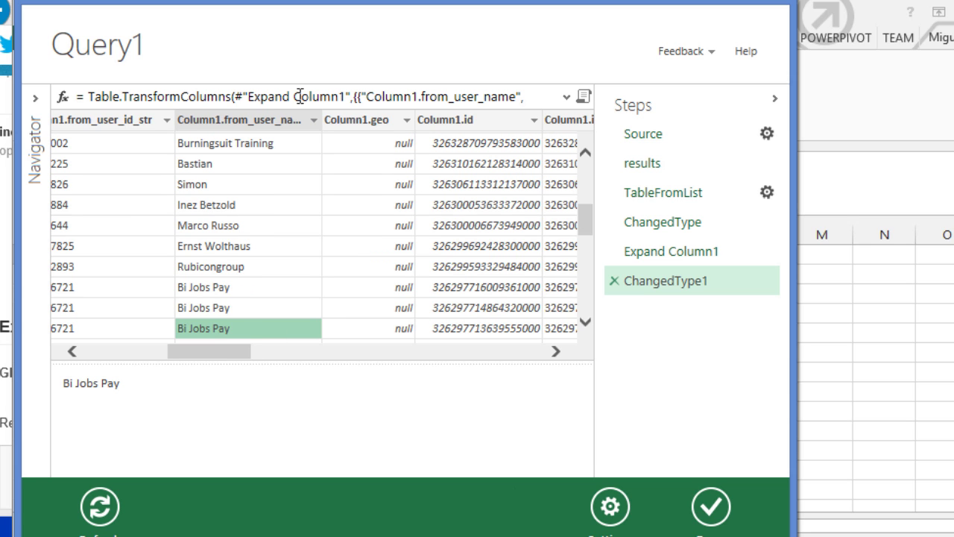
left_click(205, 167)
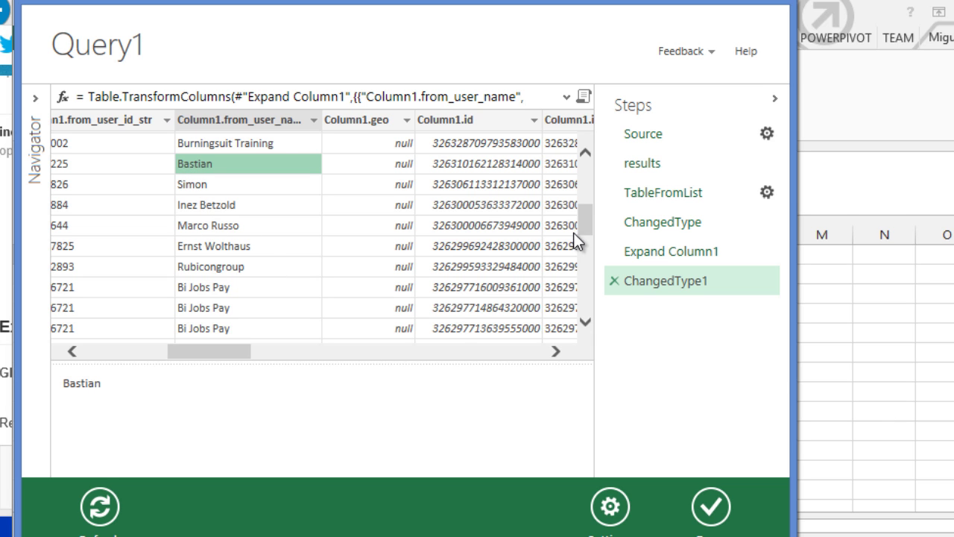
left_click_drag(589, 231, 571, 123)
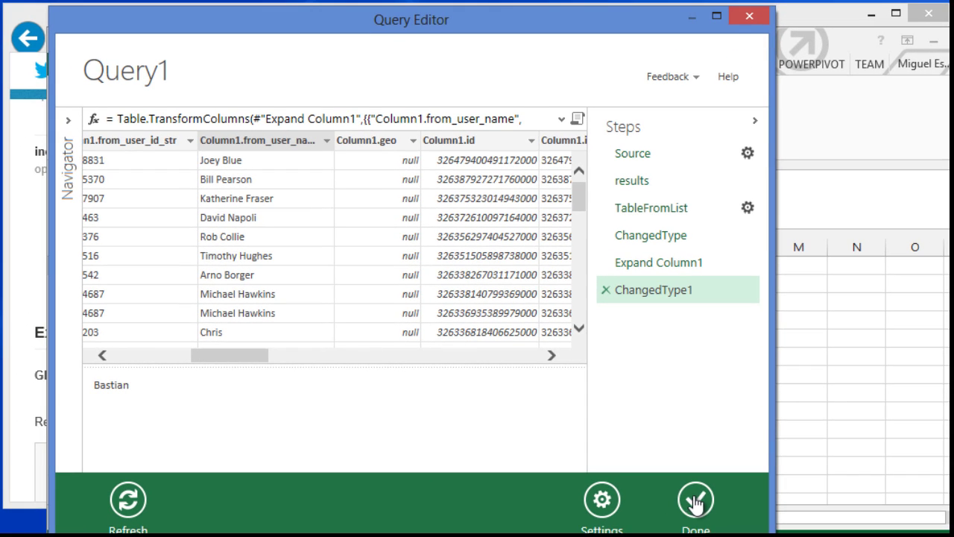
left_click(700, 501)
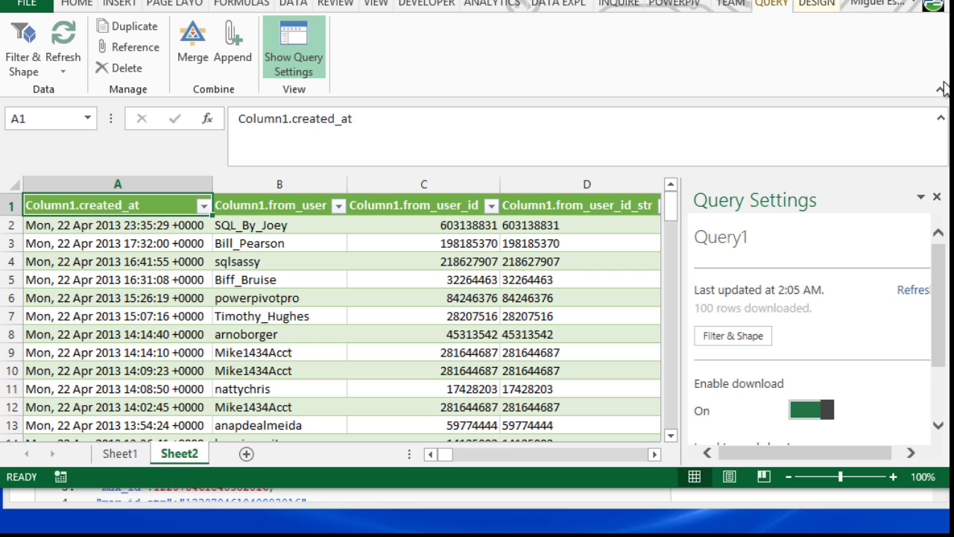
- Collapse the ribbon, turn off loading Query1 to the worksheet and load the query to the data model instead
left_click(940, 89)
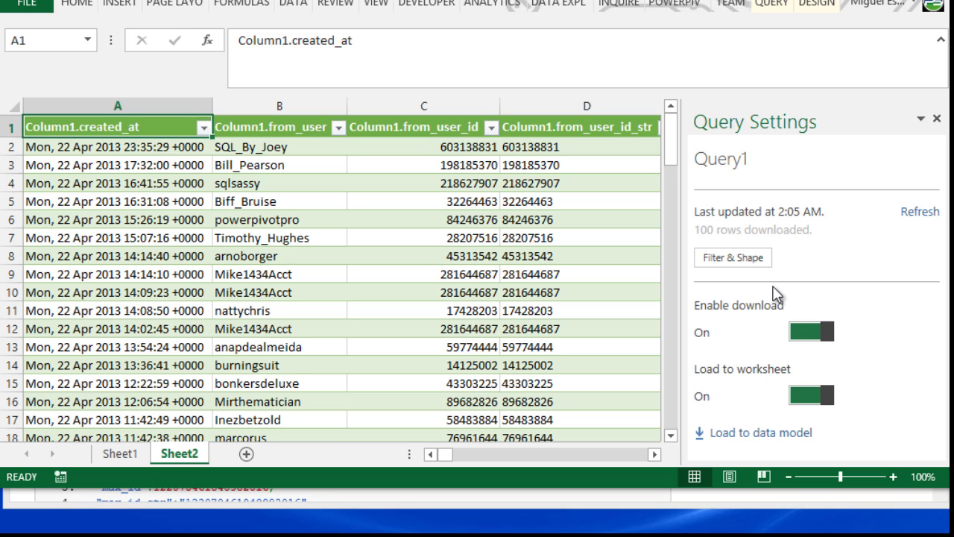
left_click(812, 397)
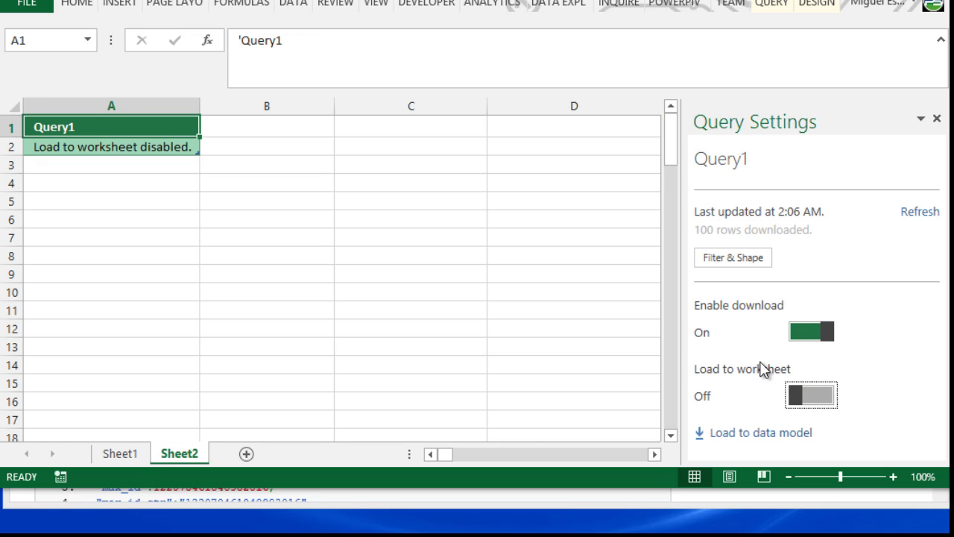
left_click(739, 435)
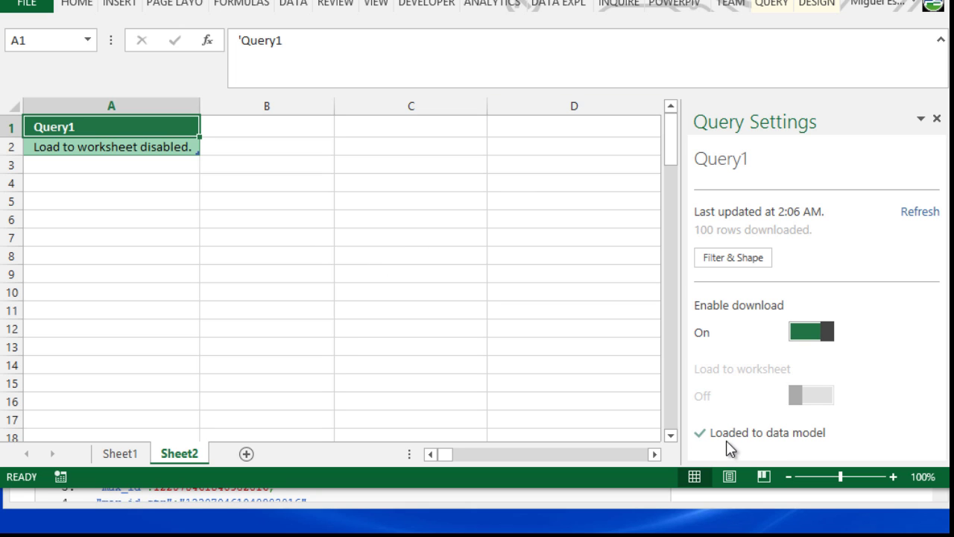
- Open the PowerPivot data model and view the table properties of Query1, closing them without changes
left_click(675, 4)
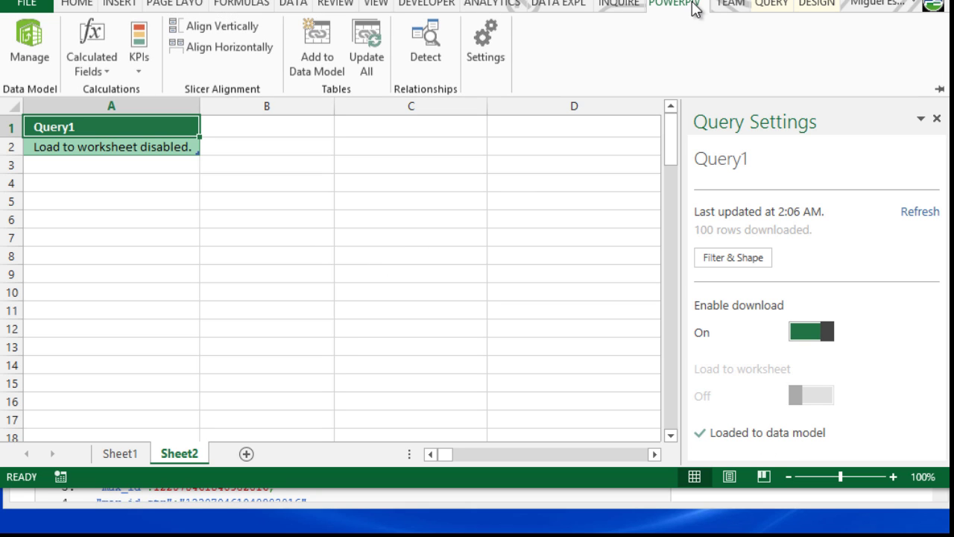
left_click(32, 43)
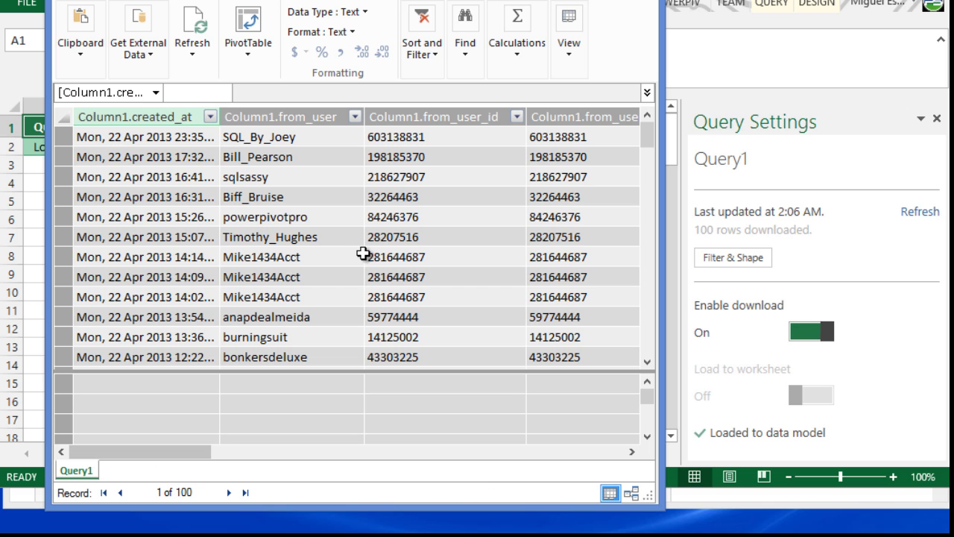
left_click(190, 3)
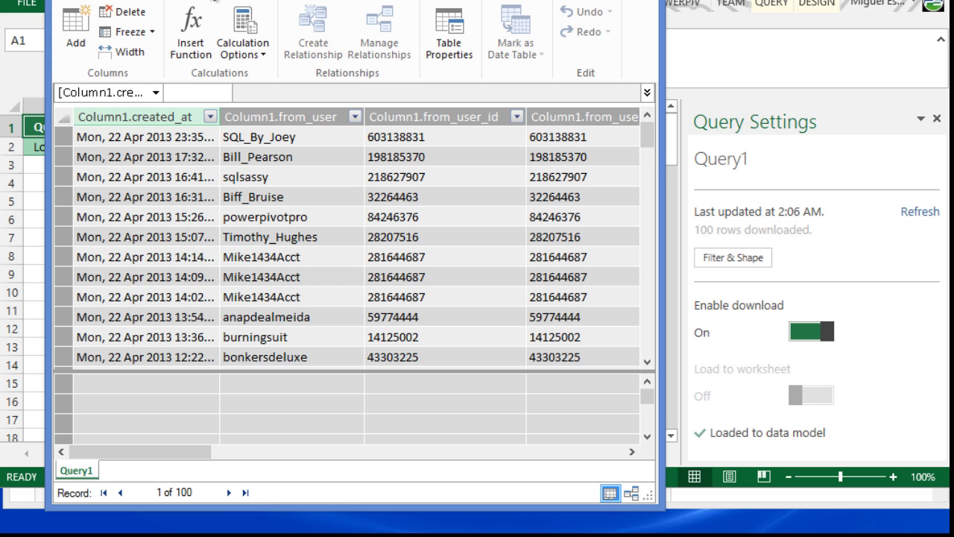
left_click(457, 64)
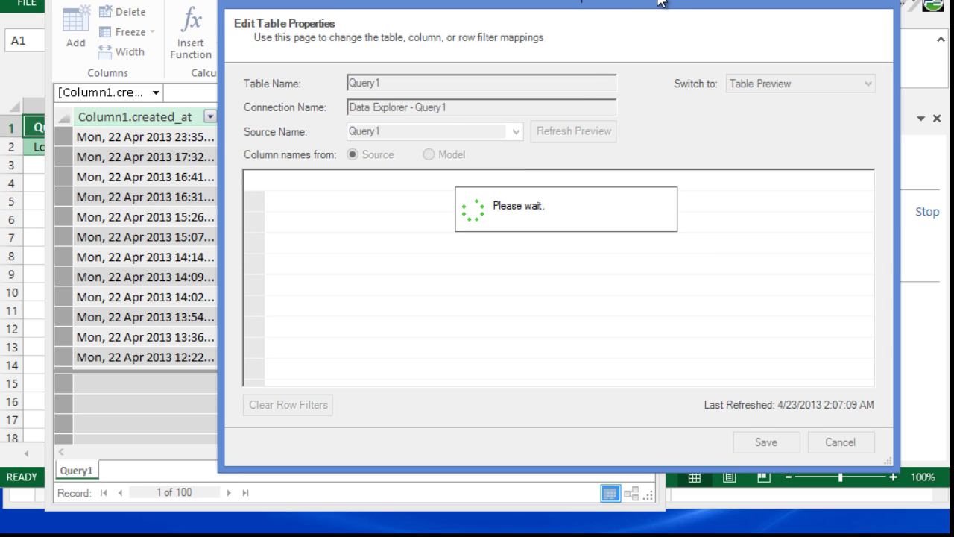
left_click_drag(662, 3, 540, 20)
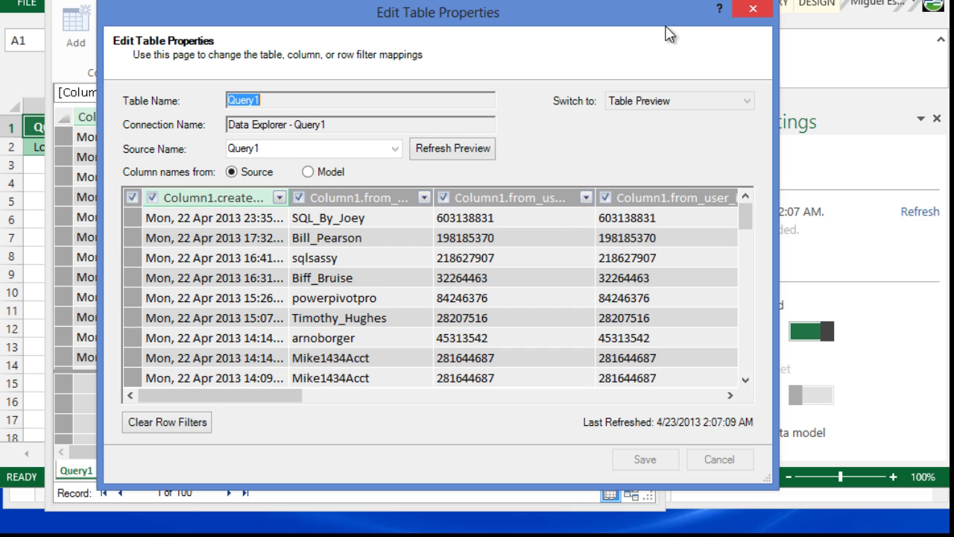
key("Escape")
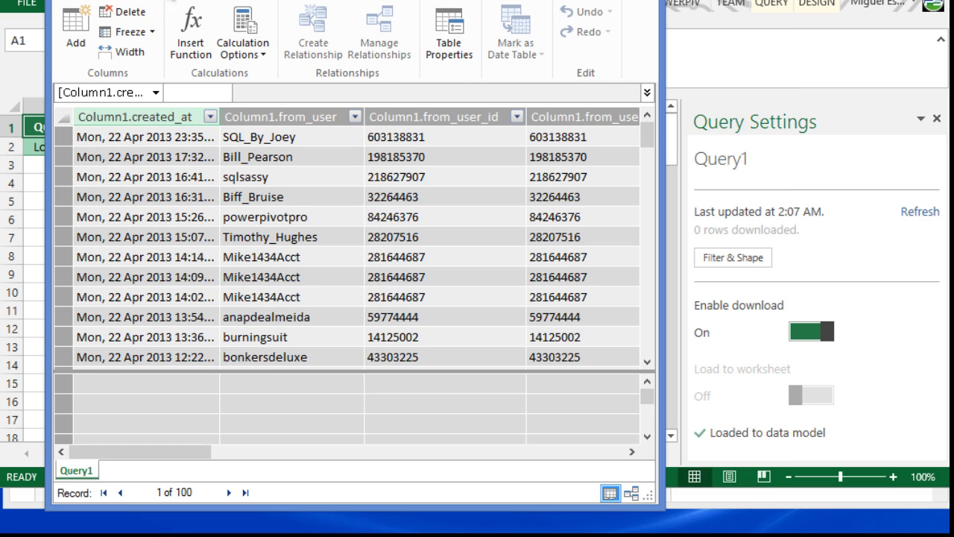
- Examine the connection settings of the PowerPivot data connection Data Explorer - Query1 among the existing connections, leaving them unchanged
key("alt+h")
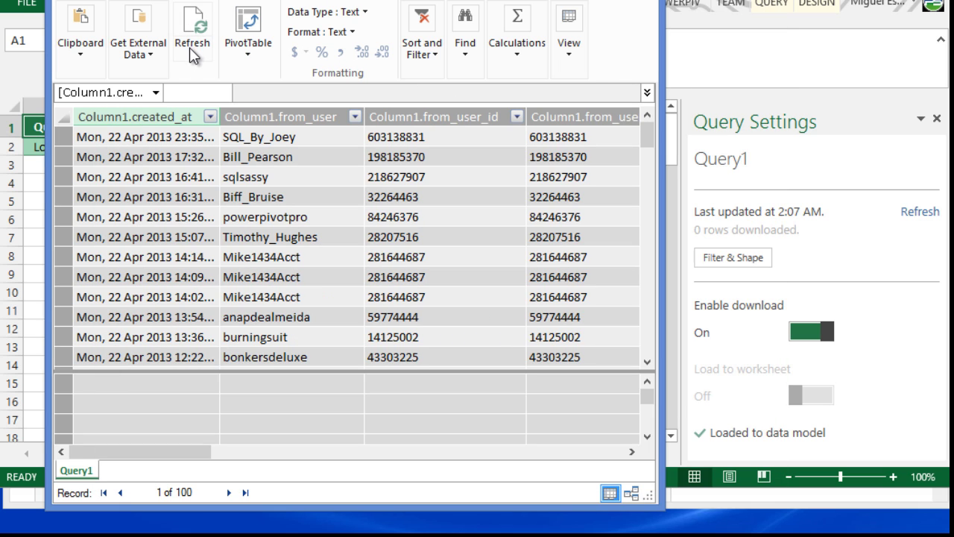
left_click(164, 58)
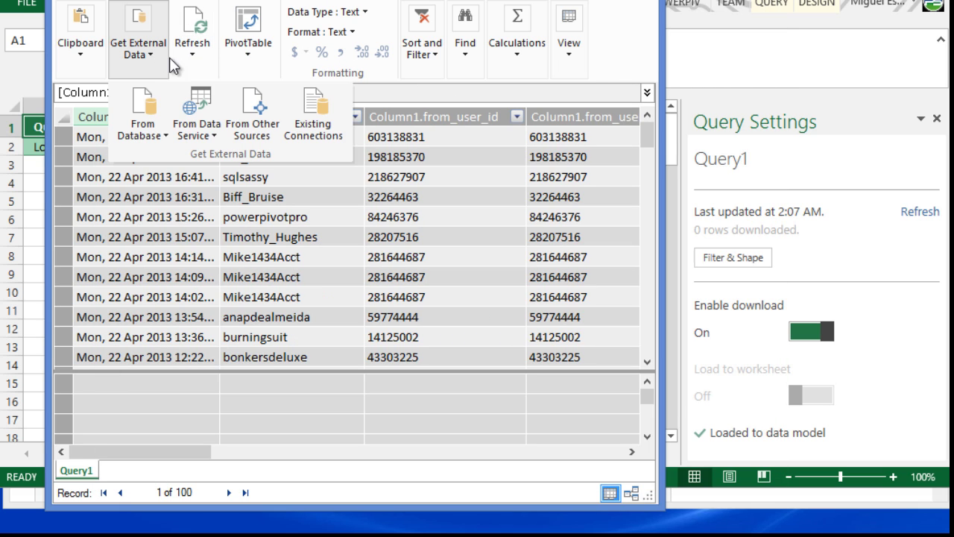
left_click(322, 131)
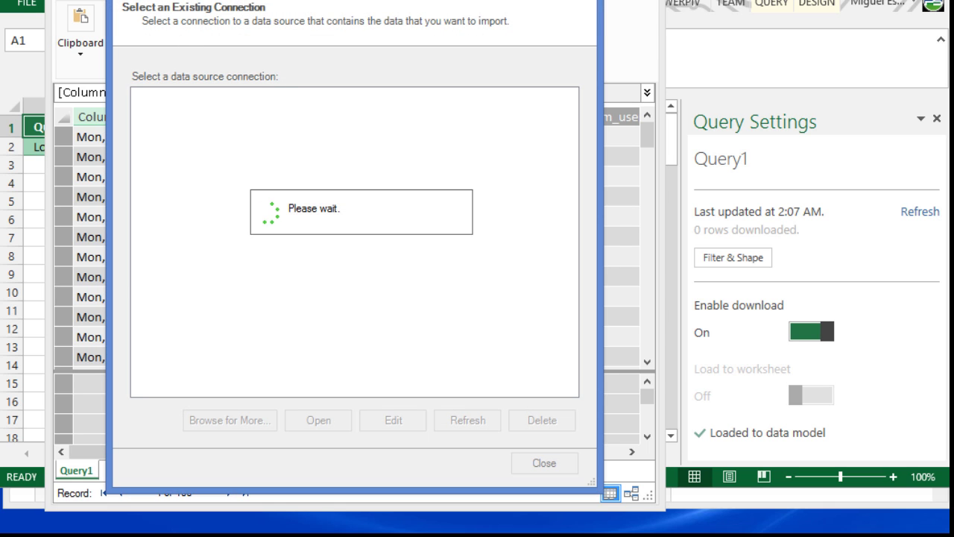
left_click_drag(259, 0, 260, 18)
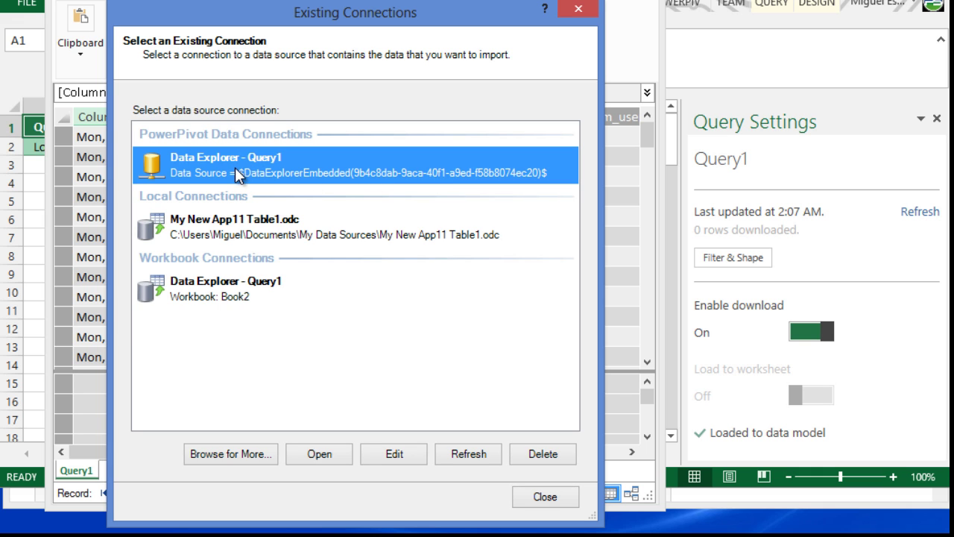
left_click(393, 460)
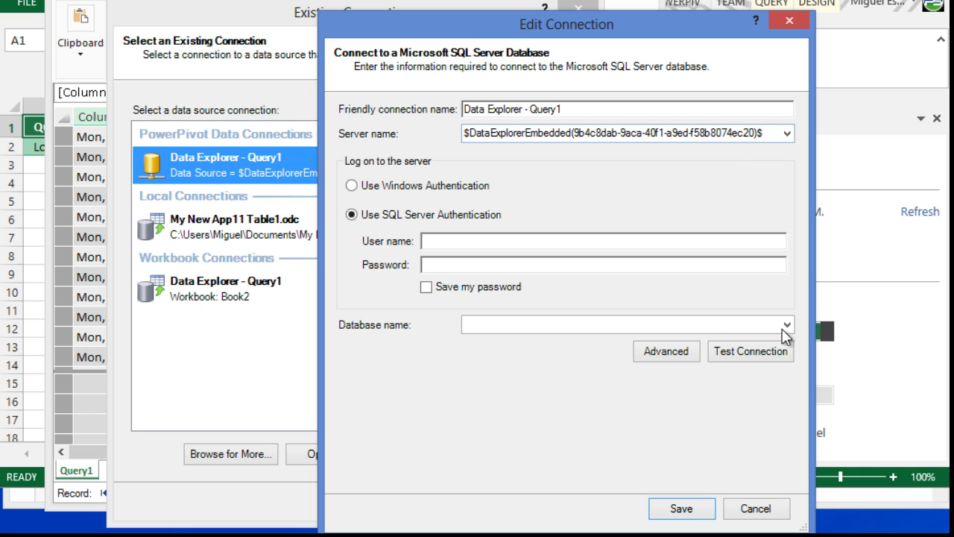
left_click(755, 509)
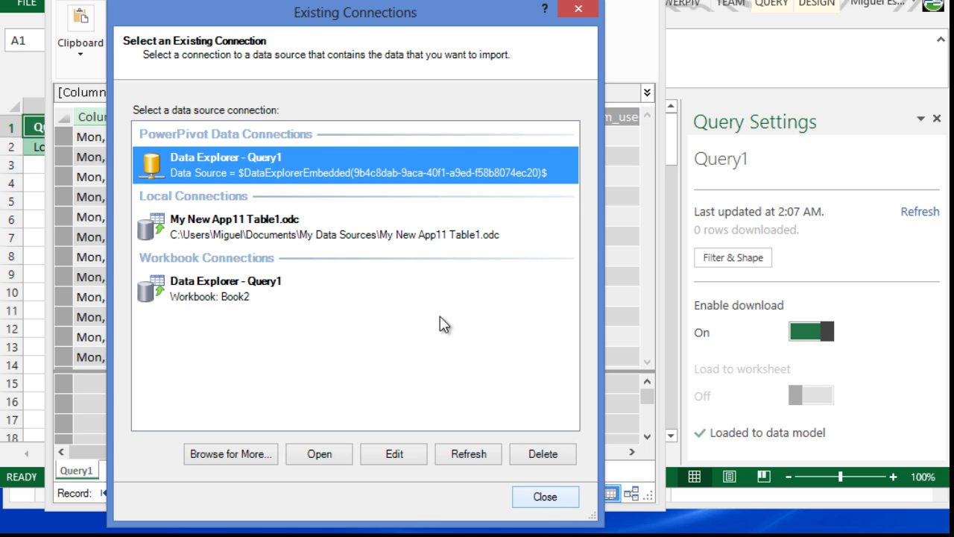
key("Escape")
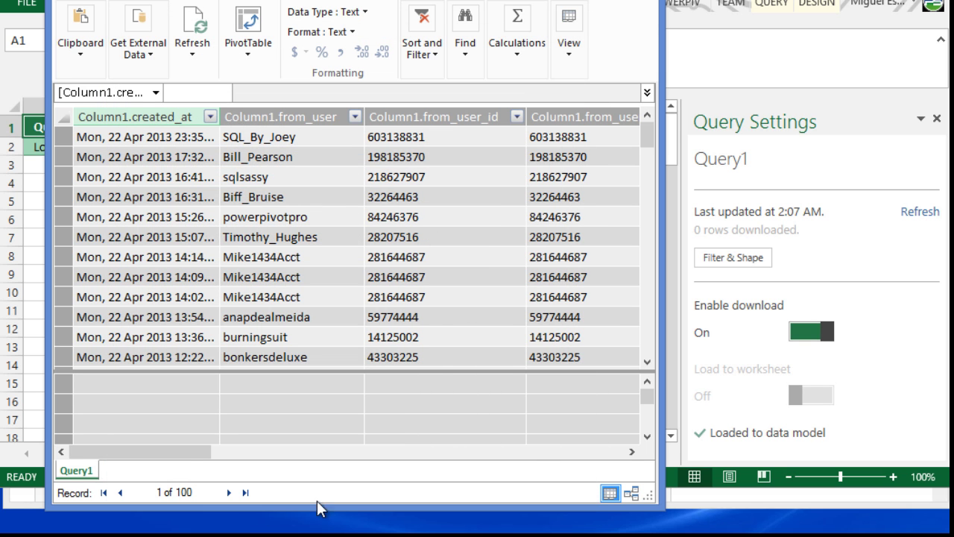
- Check the data category of Column1.profile_image_url_https and Column1.profile_image_url in the PowerPivot data model, then close its window
left_click_drag(179, 452, 555, 405)
left_click(322, 176)
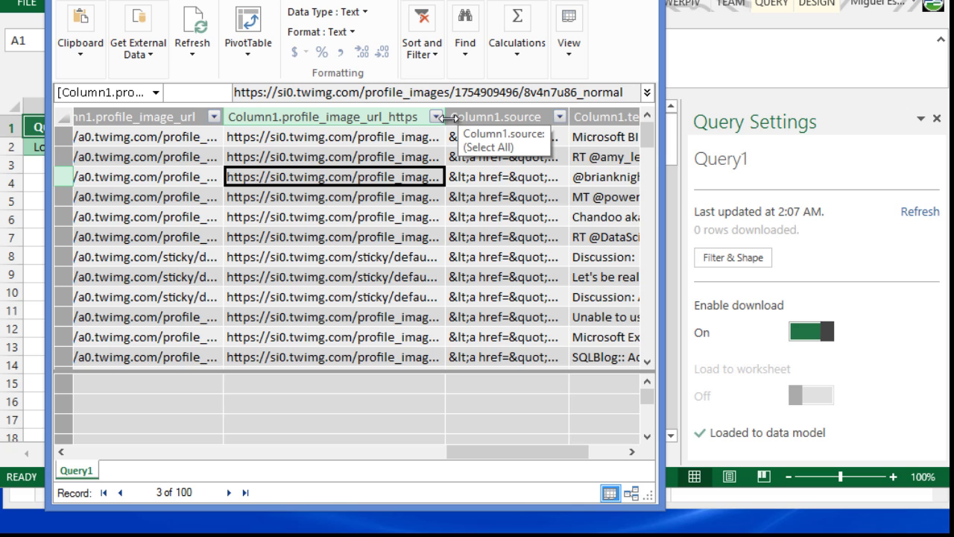
scroll(187, 2, "down", 1)
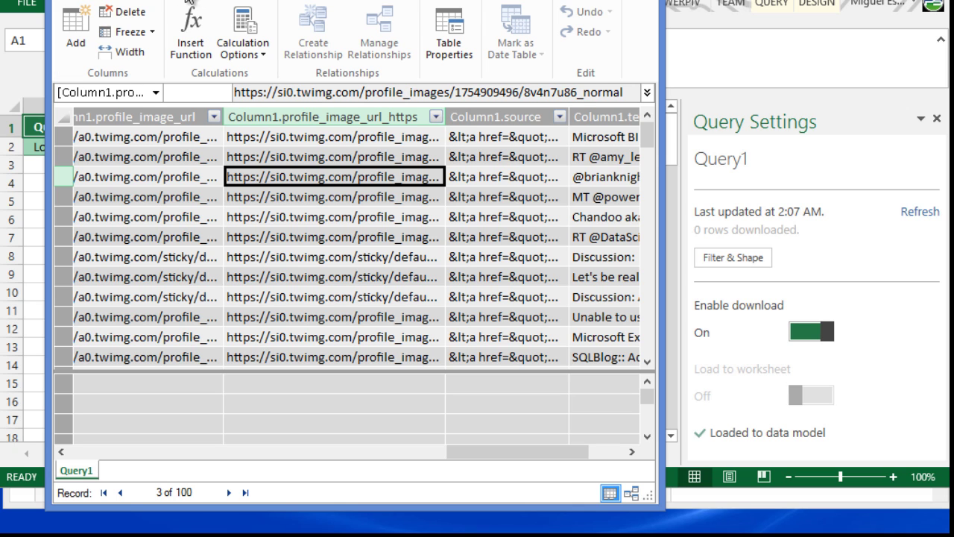
scroll(212, 1, "down", 1)
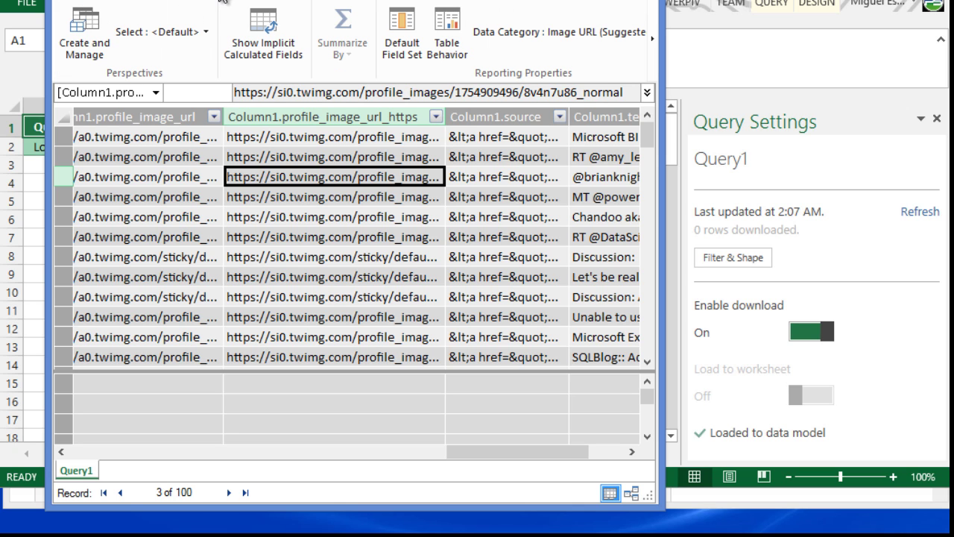
left_click(586, 35)
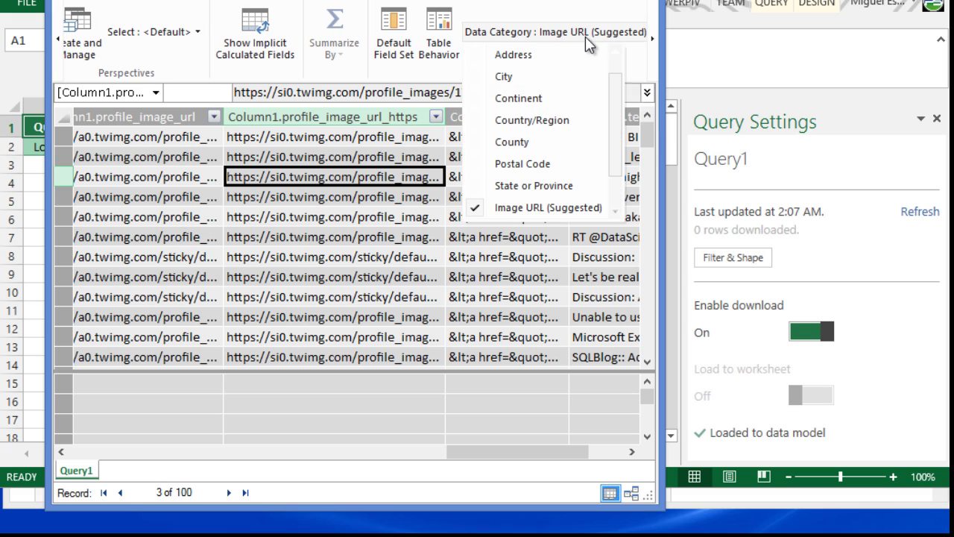
left_click(344, 242)
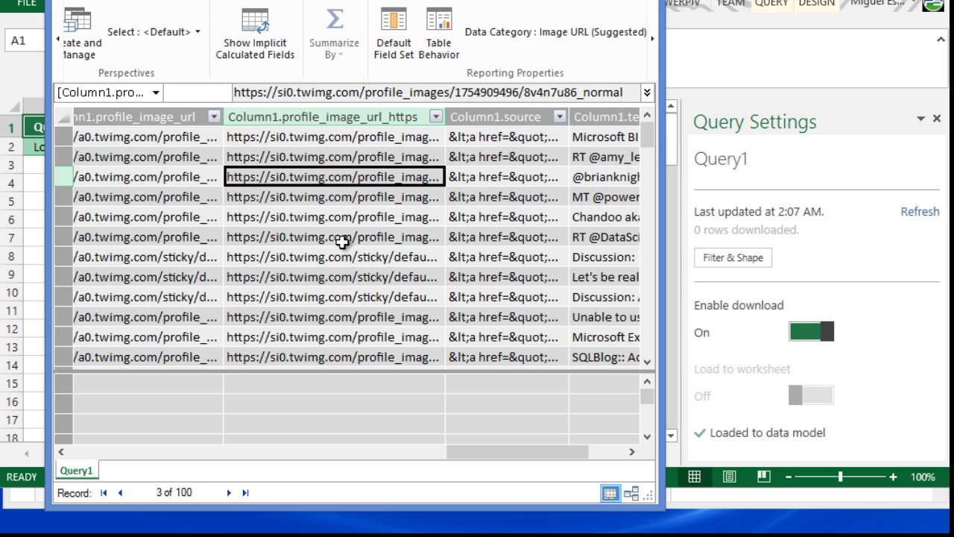
left_click(188, 173)
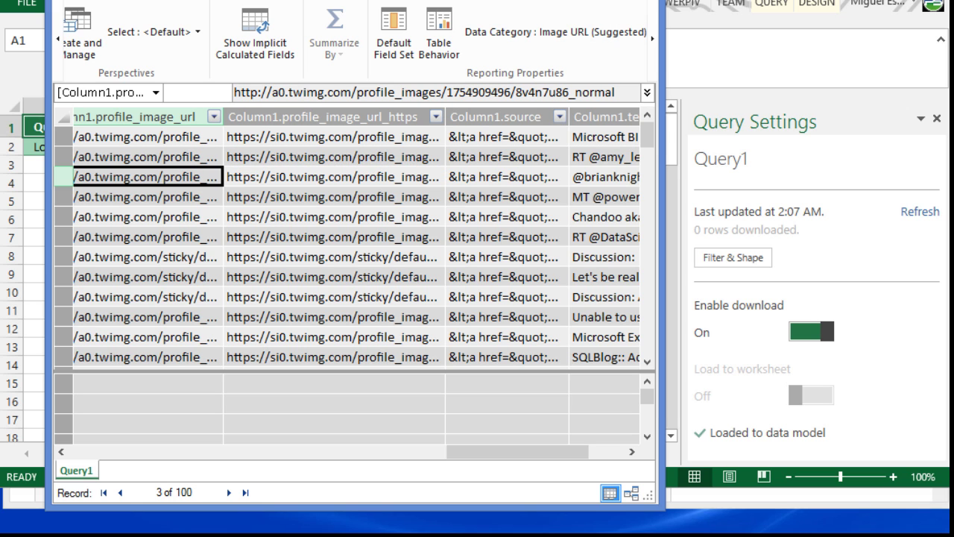
key("alt+F4")
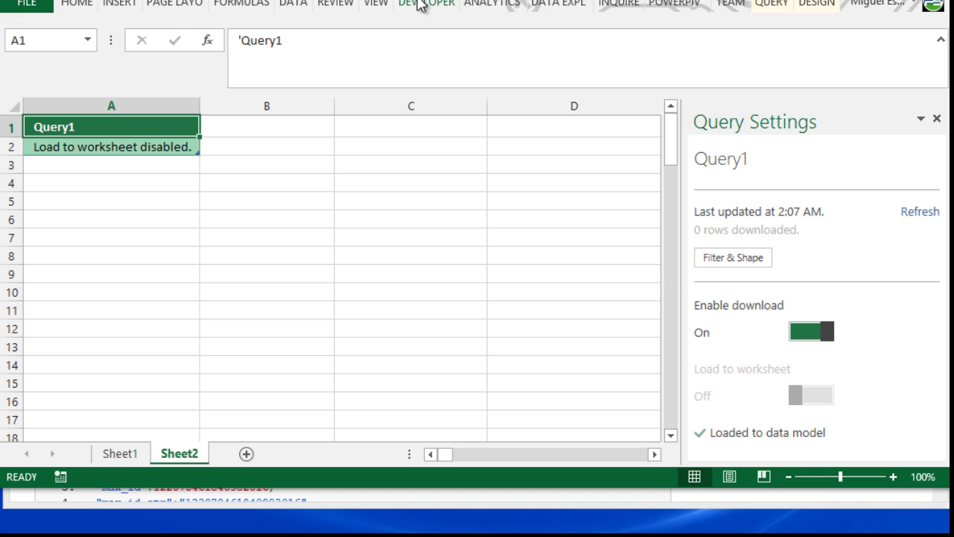
- Insert a Power View report from a blank area of Sheet2 and enlarge the workbook window
left_click(132, 6)
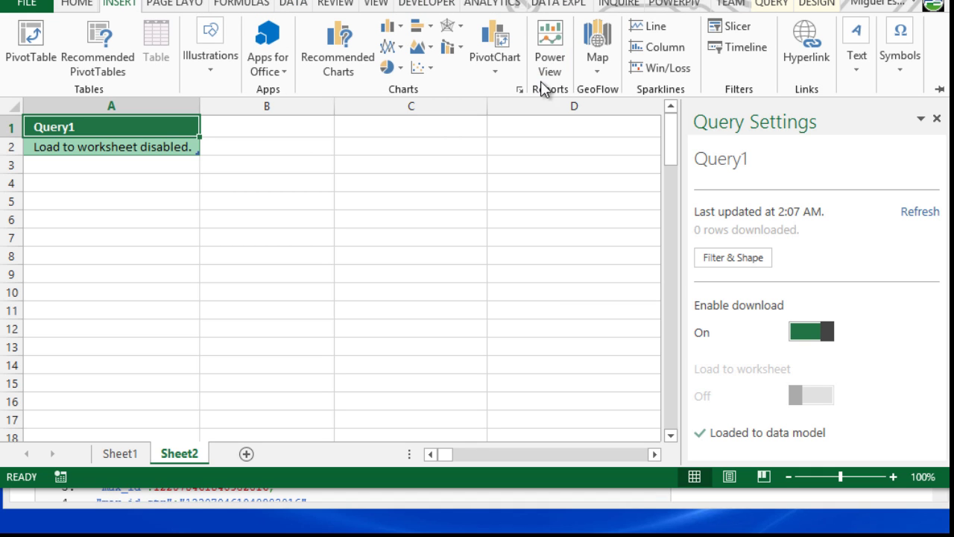
left_click_drag(321, 254, 321, 237)
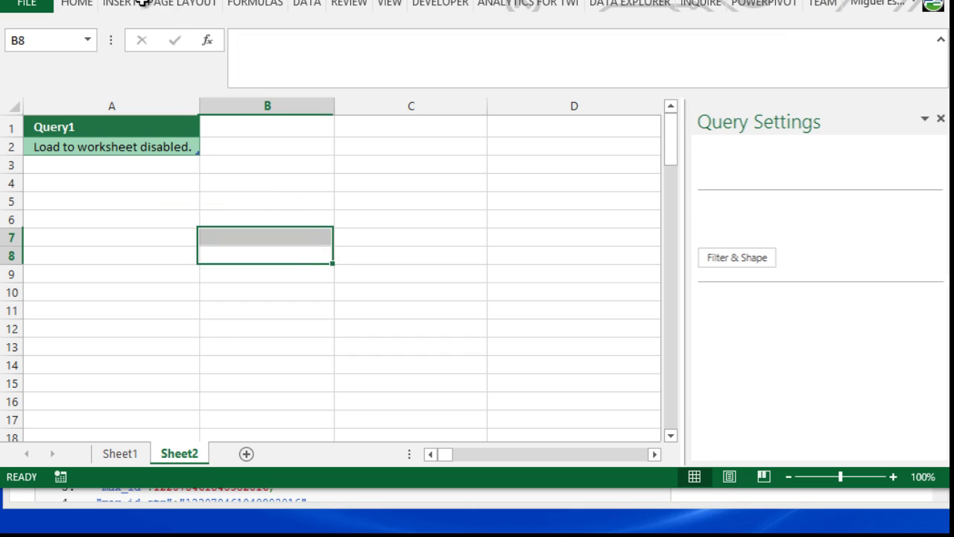
left_click(119, 4)
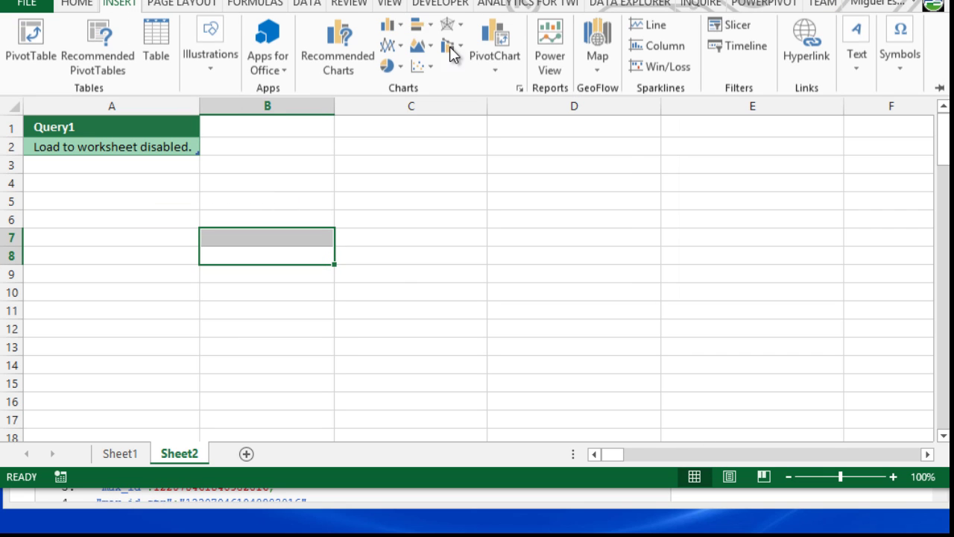
left_click(556, 56)
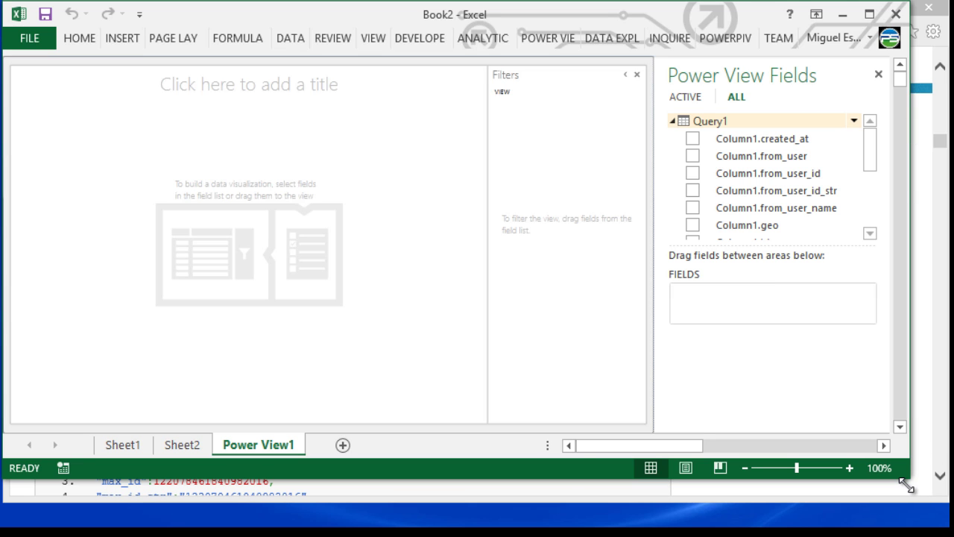
left_click_drag(907, 485, 935, 516)
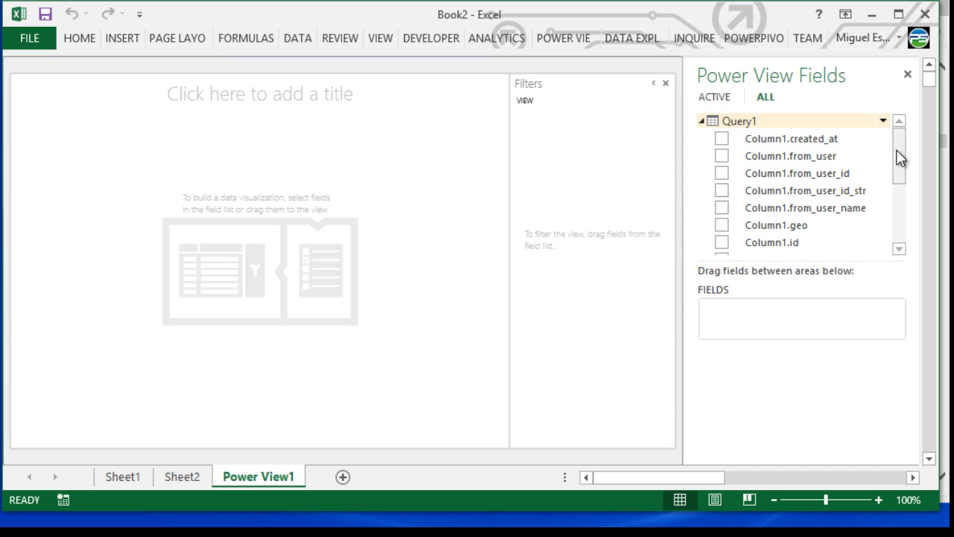
- Add Column1.profile_image_url to the Power View sheet, allow external pictures and enlarge the resulting table
left_click_drag(900, 157, 902, 193)
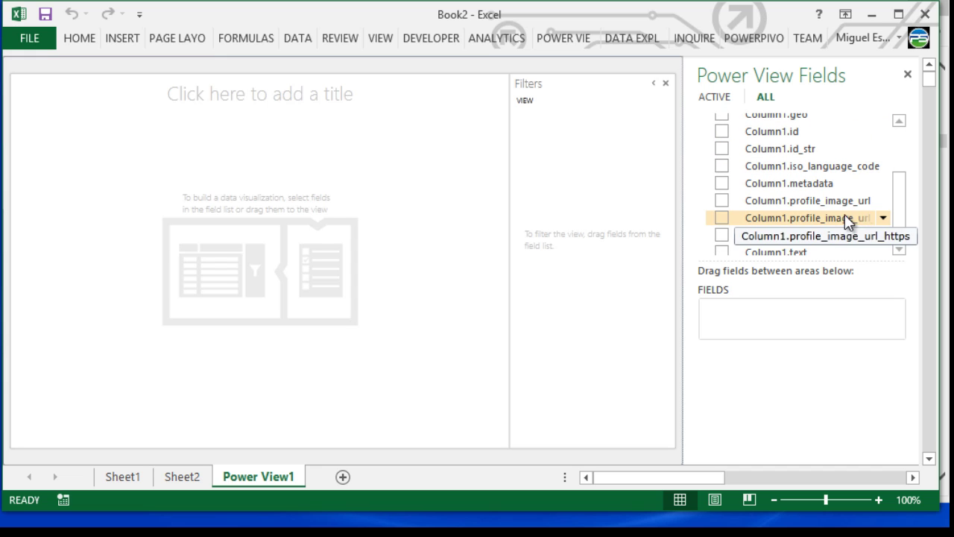
left_click_drag(836, 205, 802, 322)
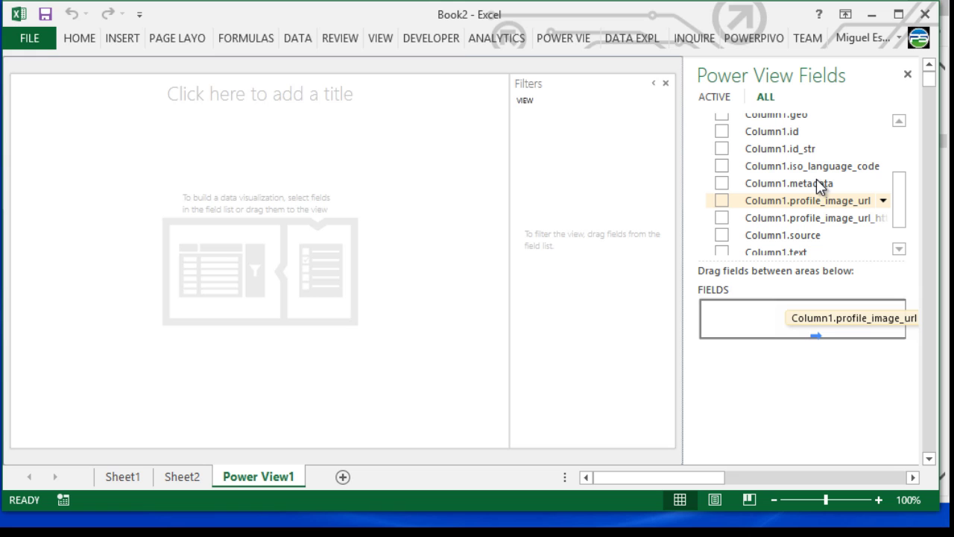
left_click_drag(817, 179, 763, 301)
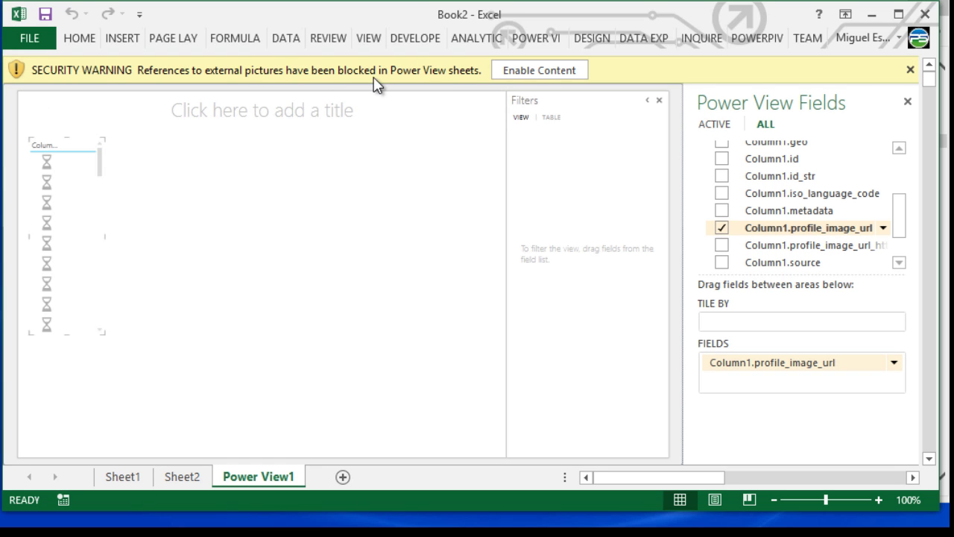
left_click(532, 73)
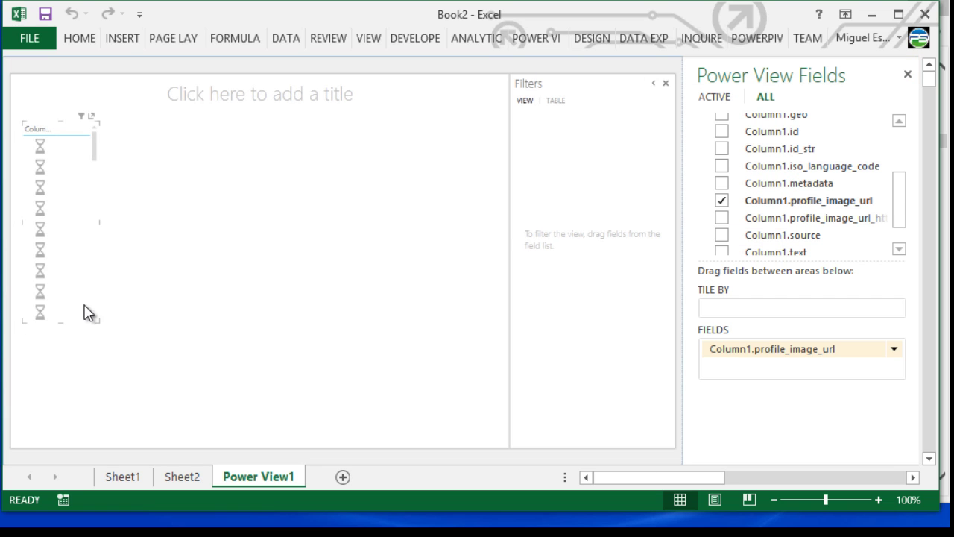
left_click_drag(196, 368, 347, 435)
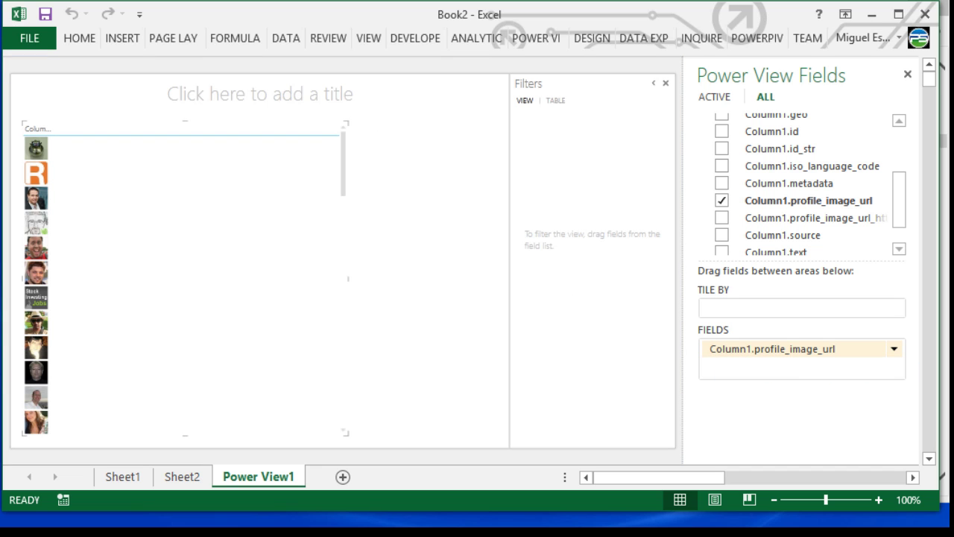
- Switch the profile image table to the Card visualization and deselect it
left_click(740, 41)
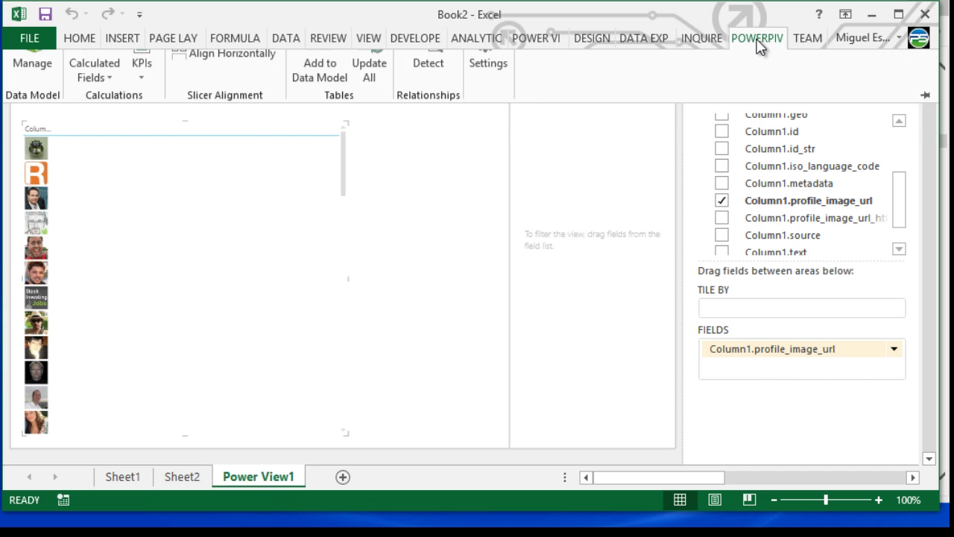
left_click(759, 39)
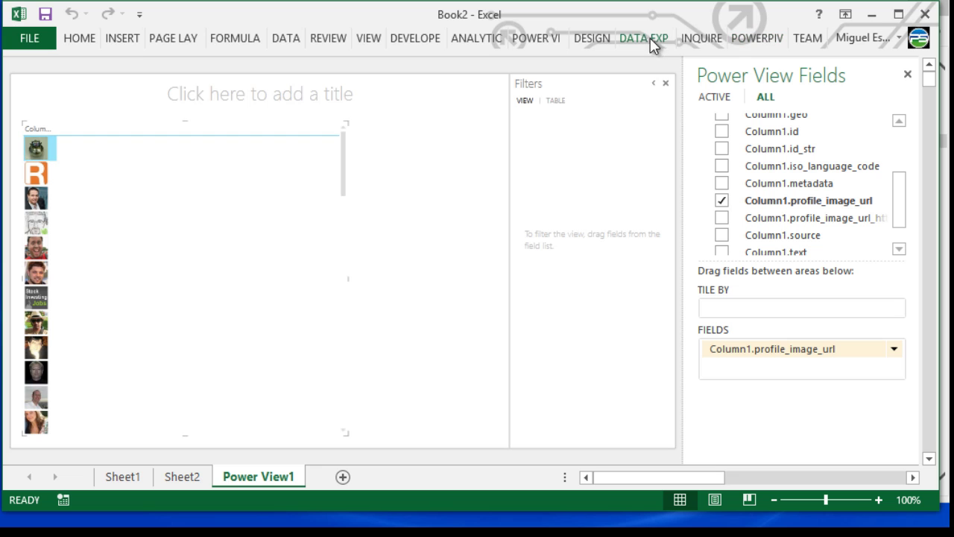
left_click(538, 40)
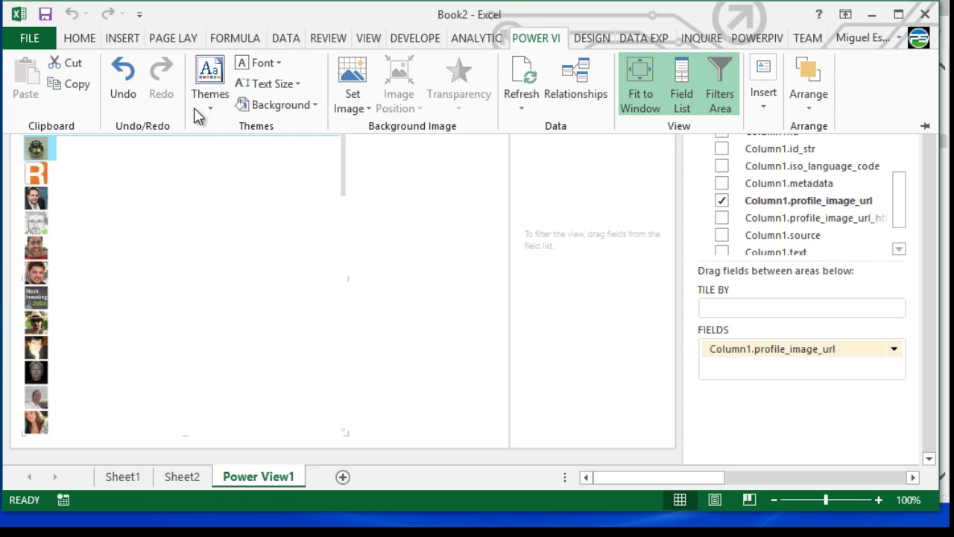
left_click(590, 35)
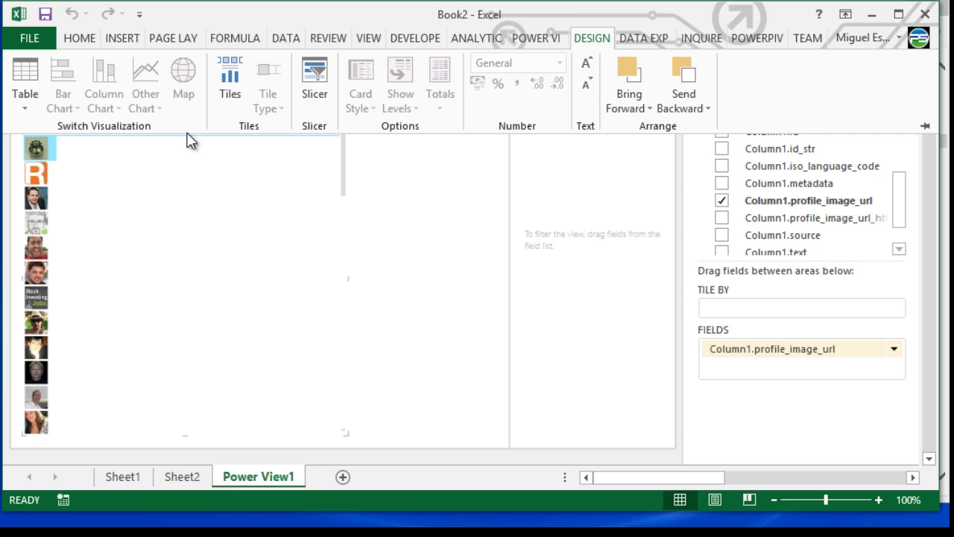
left_click(28, 101)
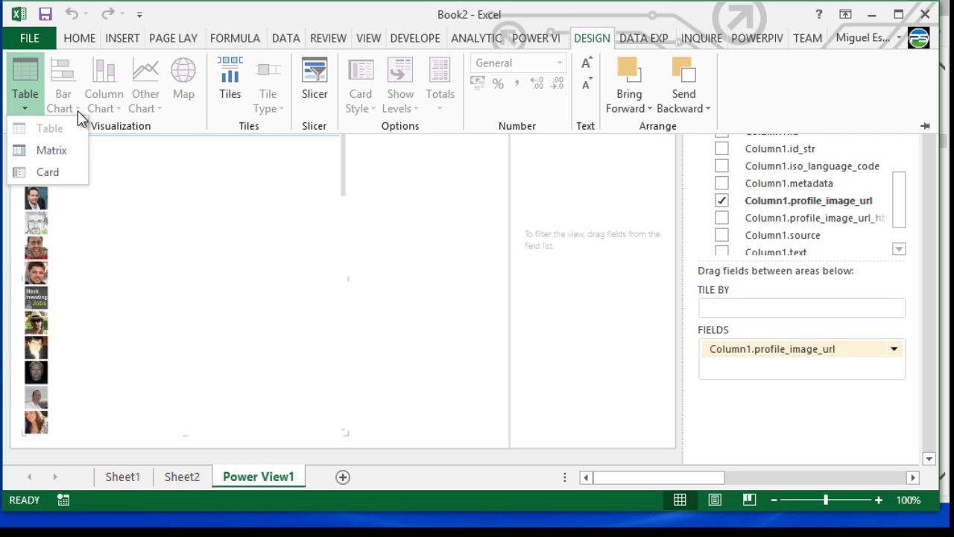
left_click(48, 172)
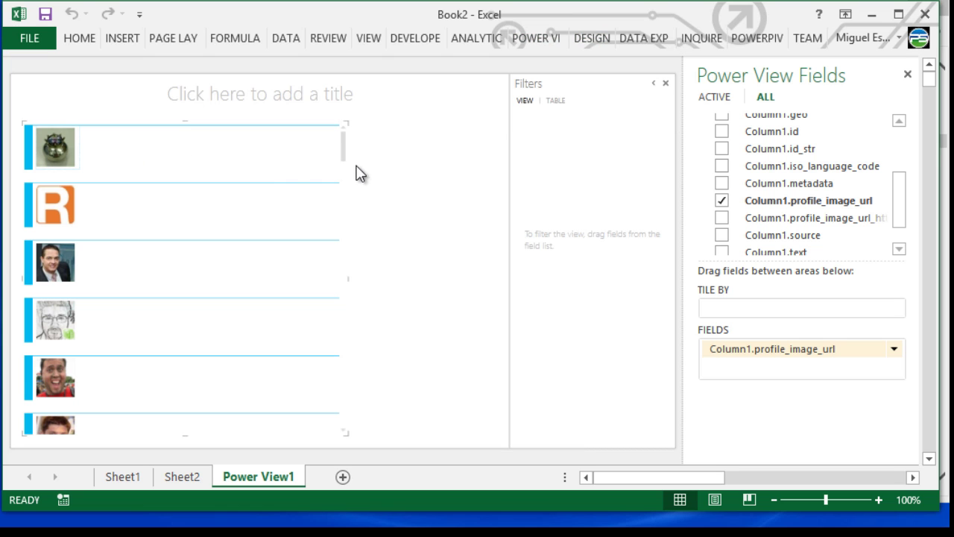
left_click(313, 111)
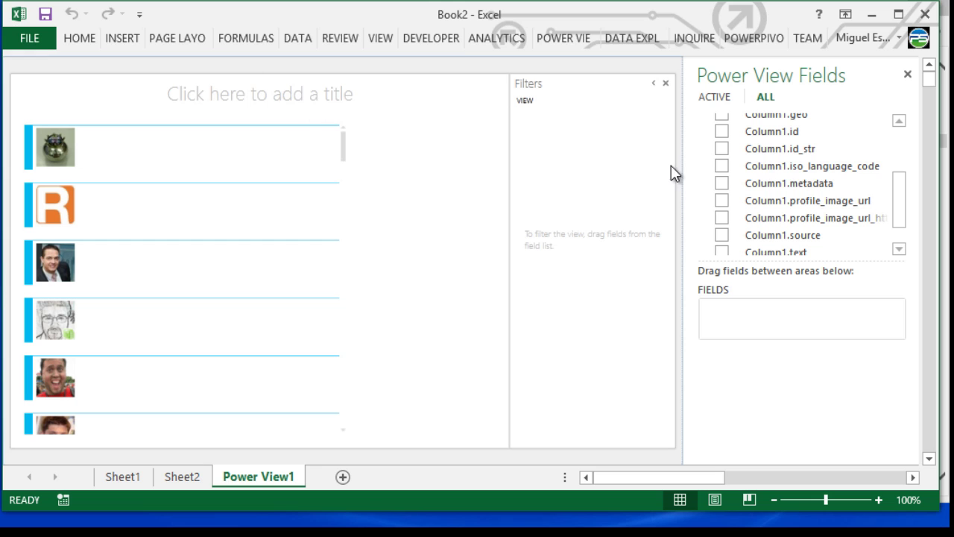
- Add Column1.from_user to the existing profile image cards
scroll(902, 193, "up", 2)
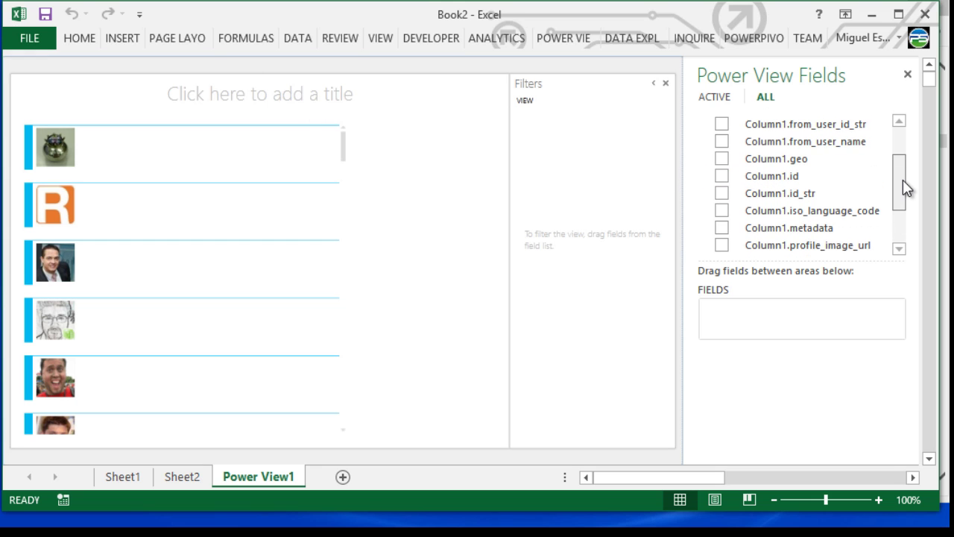
scroll(903, 179, "up", 1)
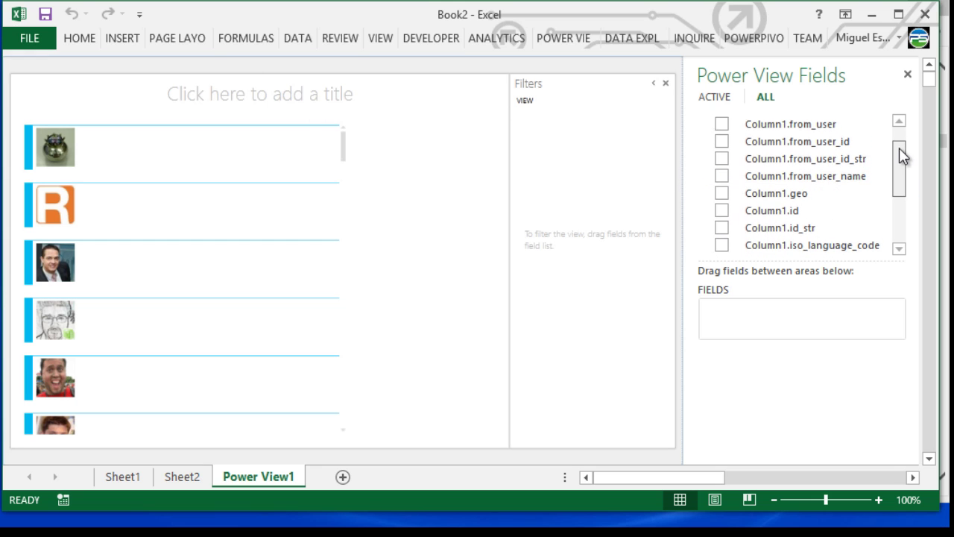
scroll(899, 153, "up", 2)
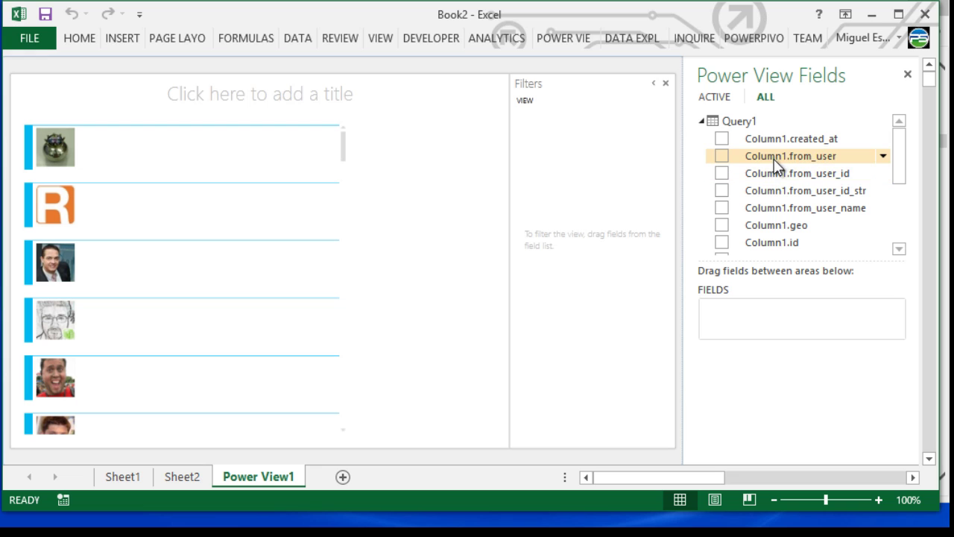
left_click_drag(774, 159, 215, 155)
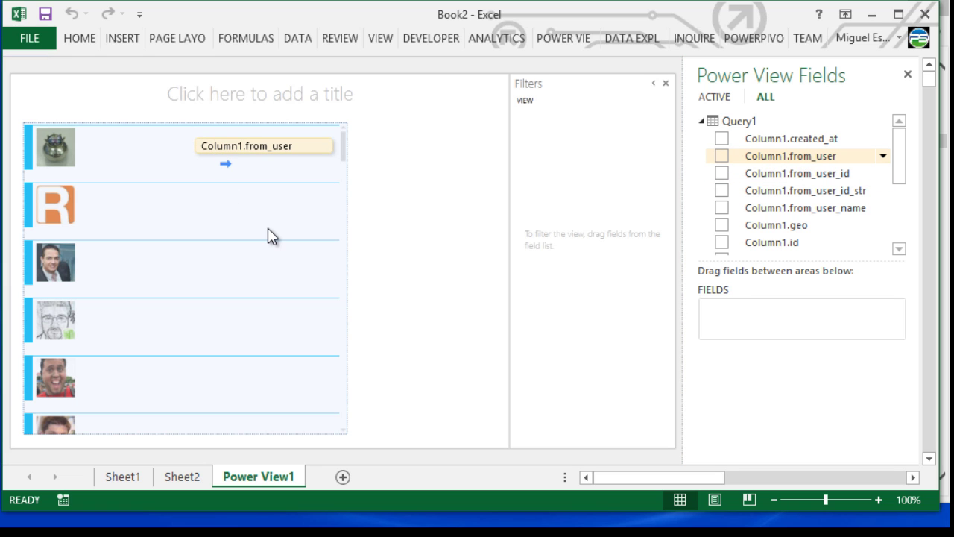
left_click_drag(268, 230, 268, 235)
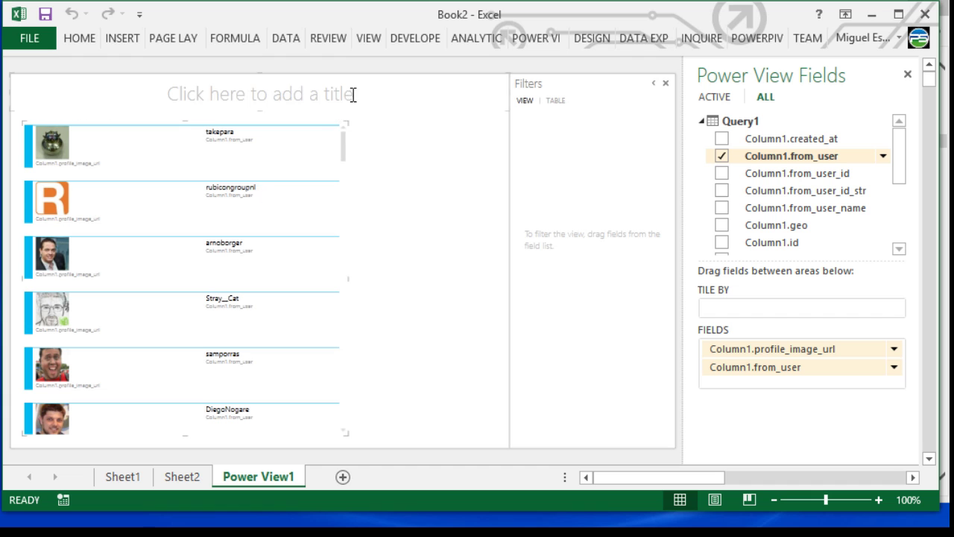
- Narrow the card visualization to about half its width and look through its profile images and user names
left_click_drag(343, 122, 176, 447)
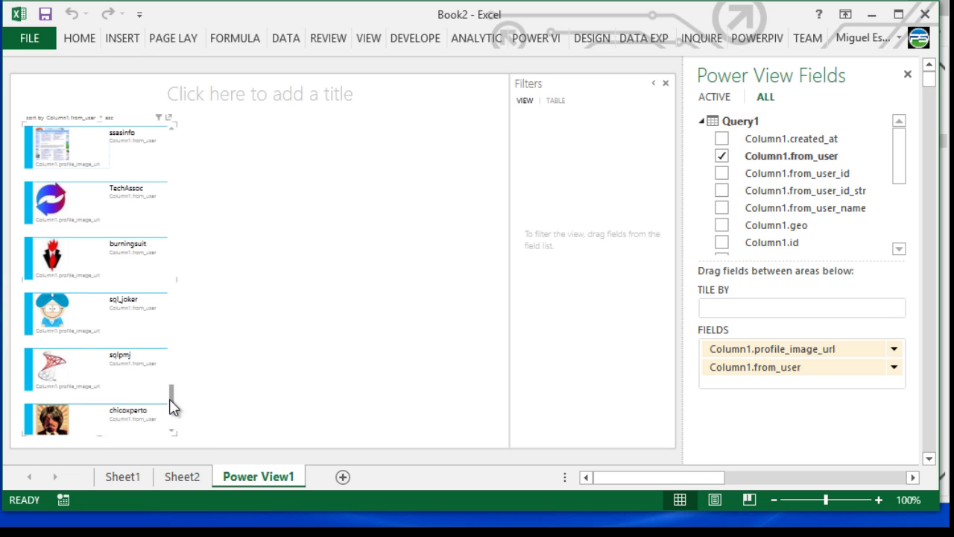
left_click_drag(170, 400, 173, 417)
scroll(157, 167, "up", 15)
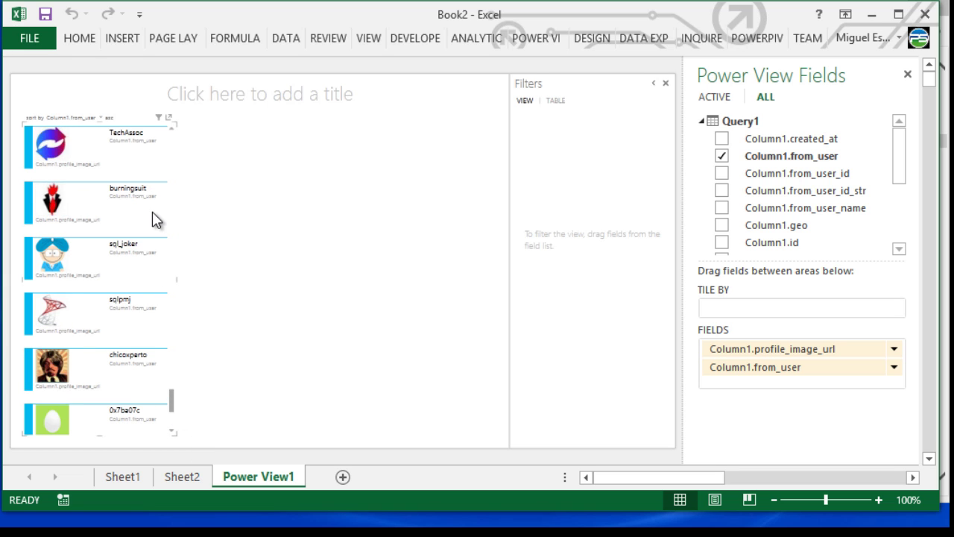
scroll(157, 149, "down", 10)
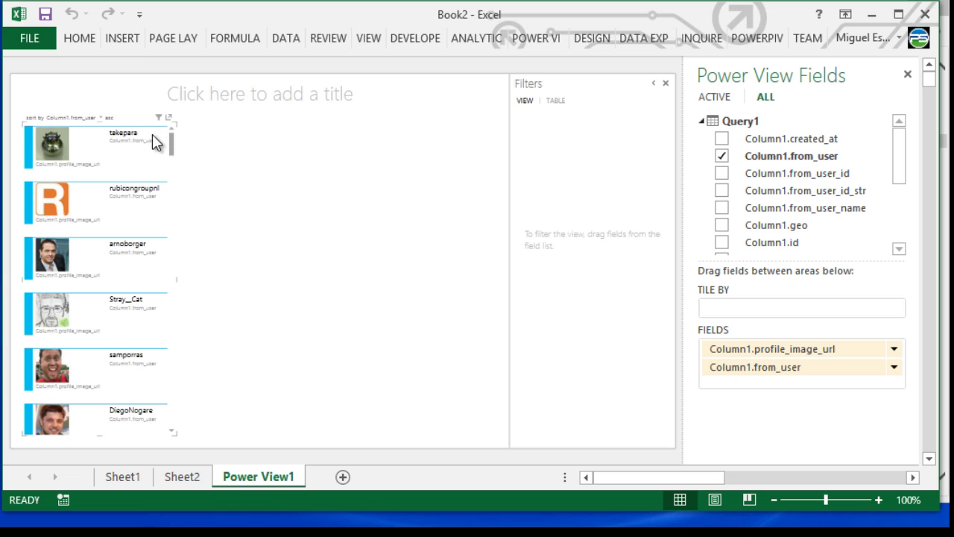
scroll(166, 257, "down", 1)
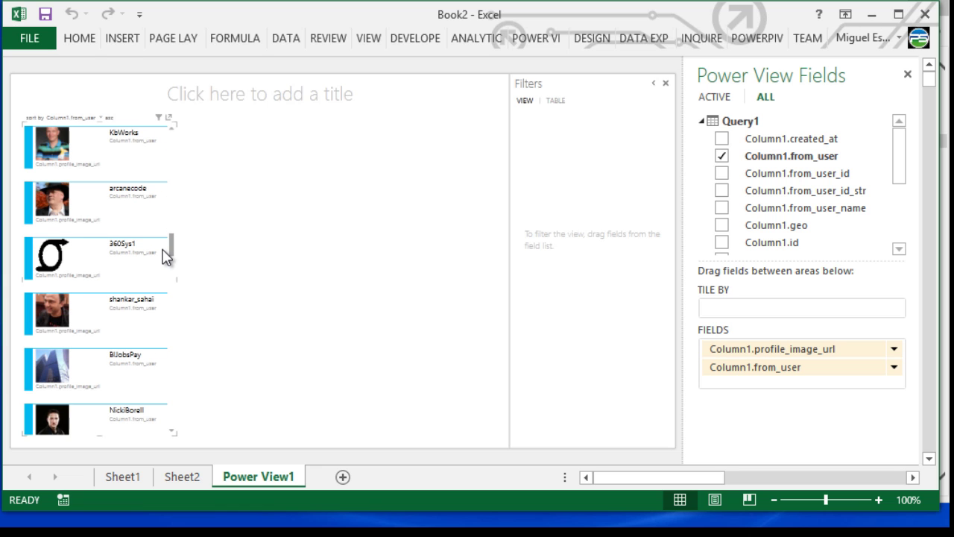
scroll(166, 255, "up", 1)
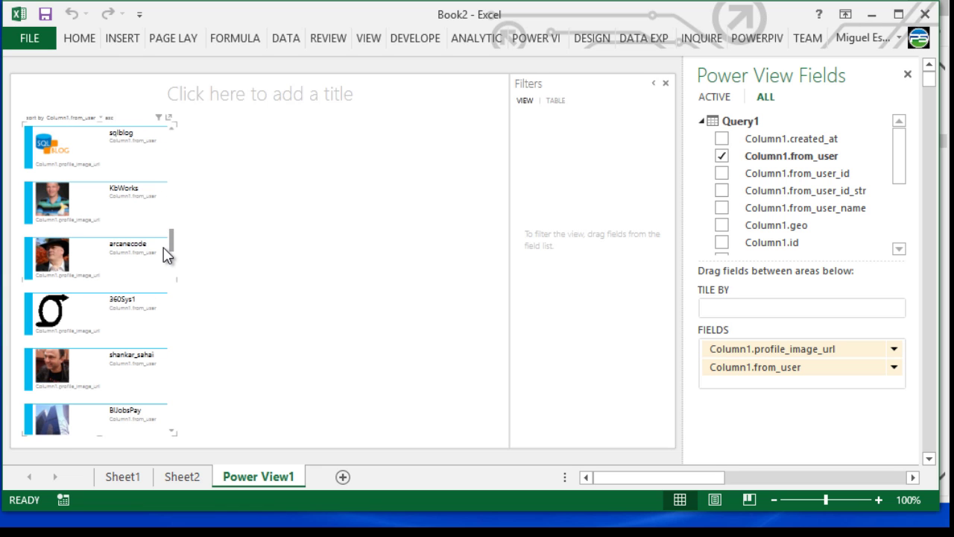
scroll(165, 261, "down", 7)
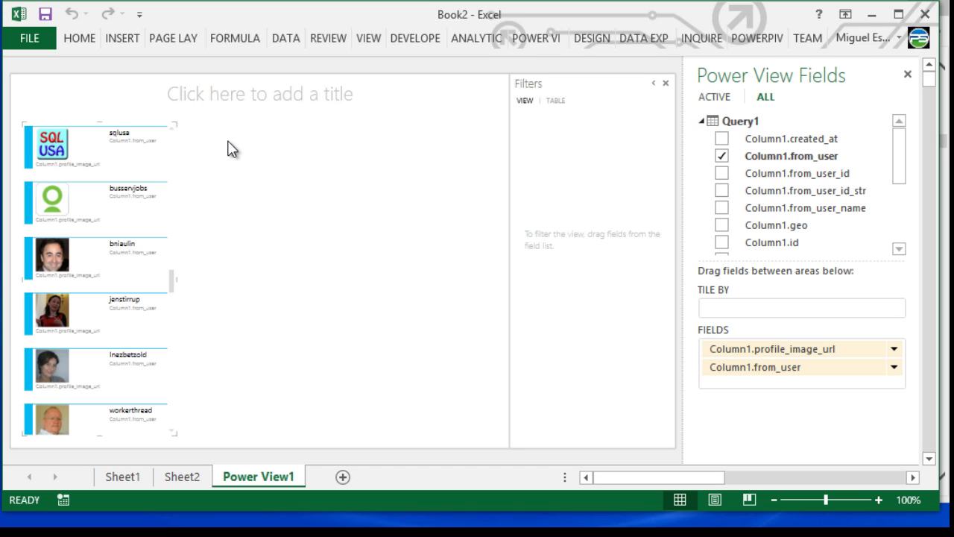
- Widen the card visualization of profile images and user names slightly on the Power View sheet
mouse_move(177, 124)
left_mouse_down()
mouse_move(216, 124)
mouse_move(185, 123)
left_mouse_up()
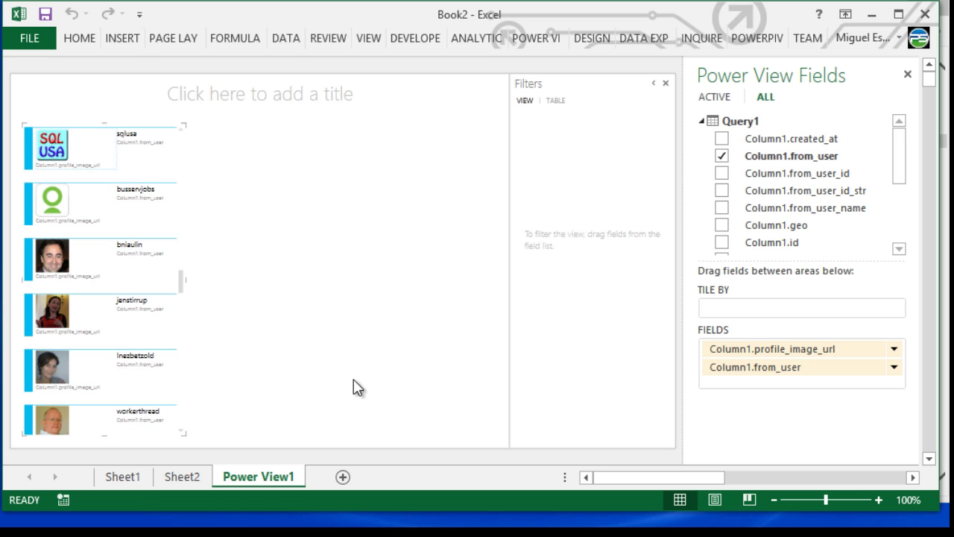
- Switch to the Analytics for Twitter 2013 workbook and make room for its dashboard by fitting the window on screen with the ribbon collapsed
mouse_move(203, 531)
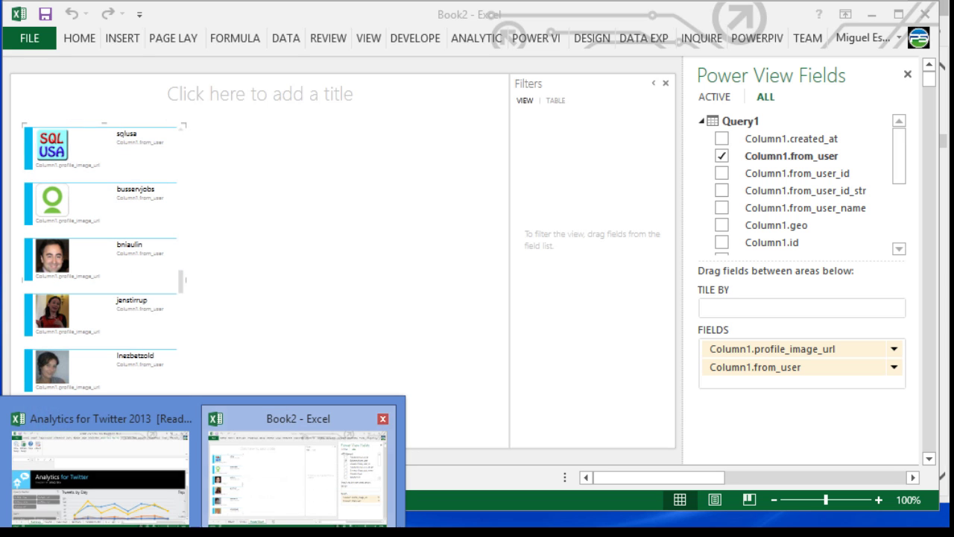
left_click(90, 498)
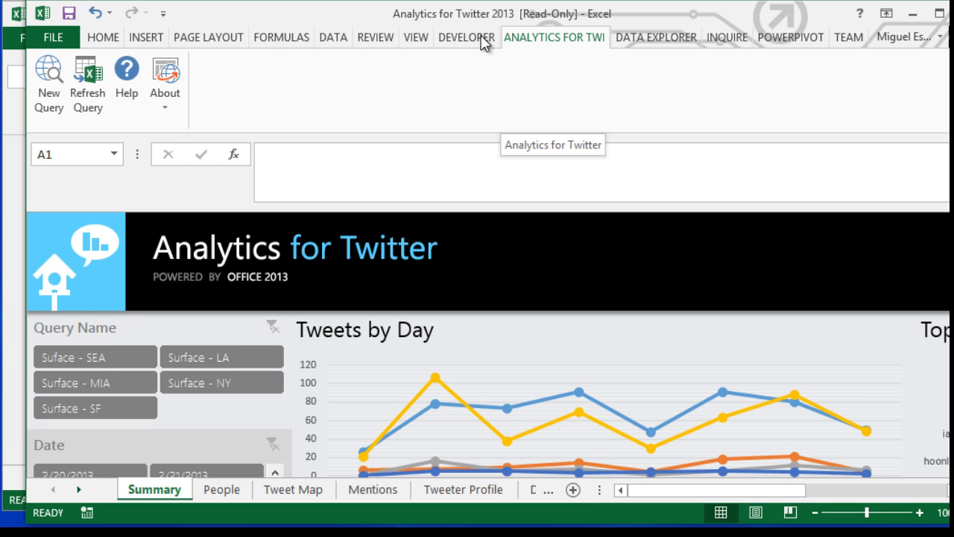
left_click(172, 110)
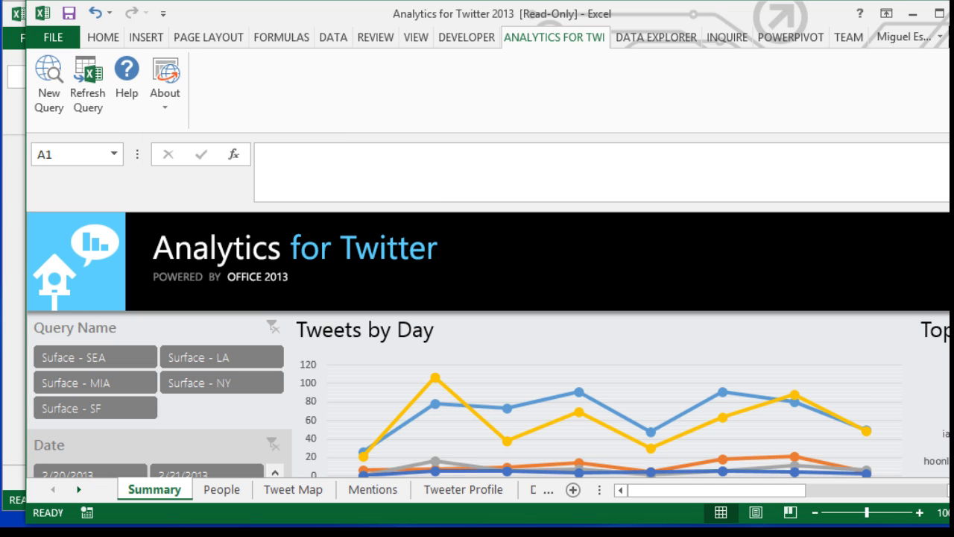
left_click_drag(953, 524, 948, 525)
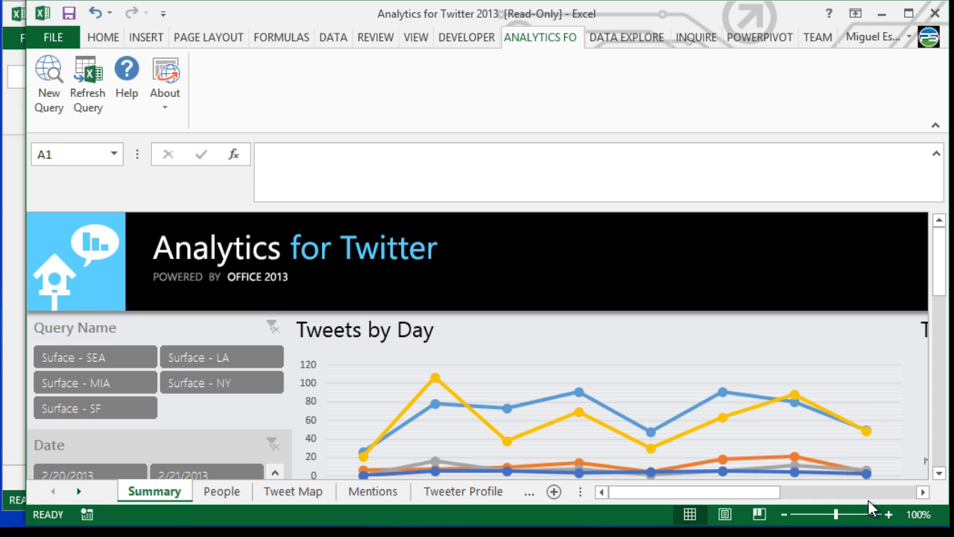
left_click(936, 126)
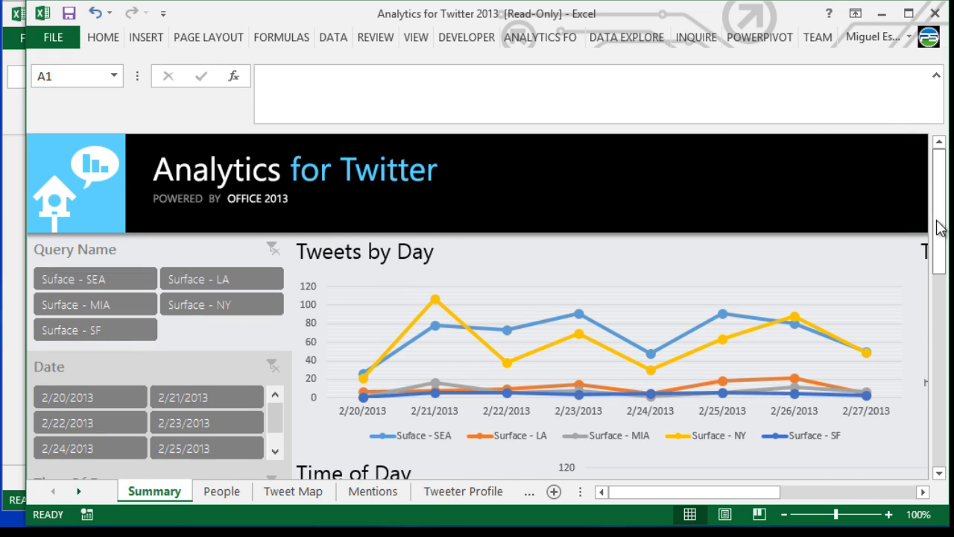
- Examine the Summary dashboard's slicers, Tweets by Day, Time of Day and Top Tweeters charts, and tweet totals
left_click_drag(939, 229, 941, 287)
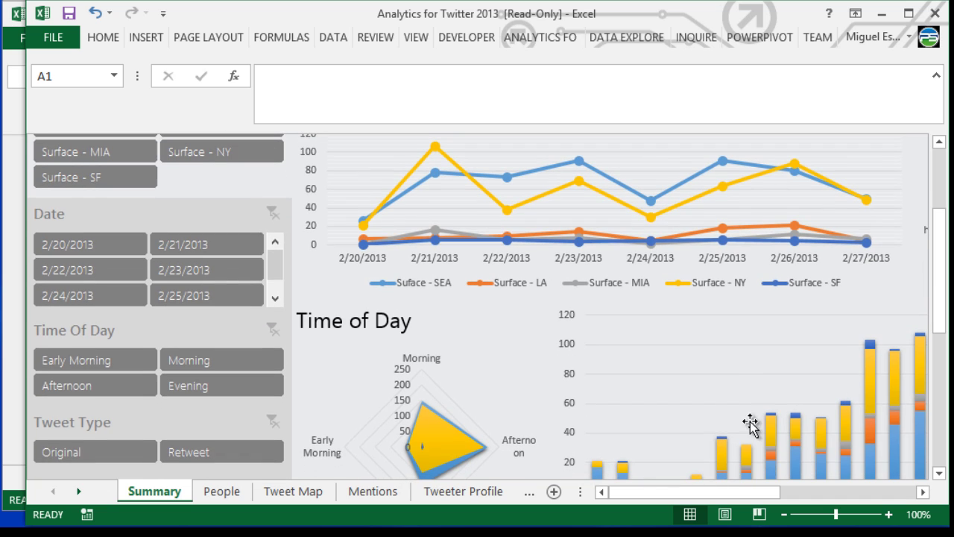
left_click_drag(751, 495, 869, 454)
left_click_drag(941, 313, 931, 159)
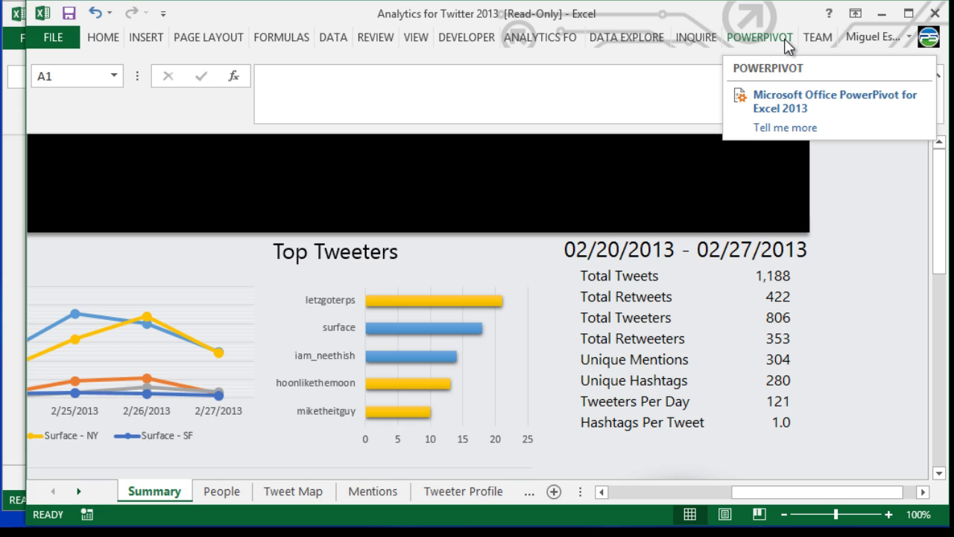
left_click(685, 494)
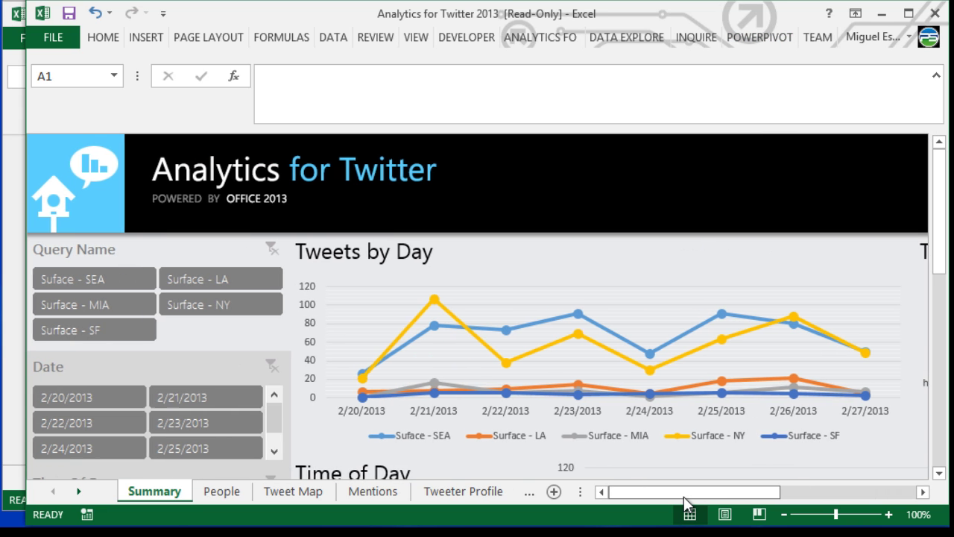